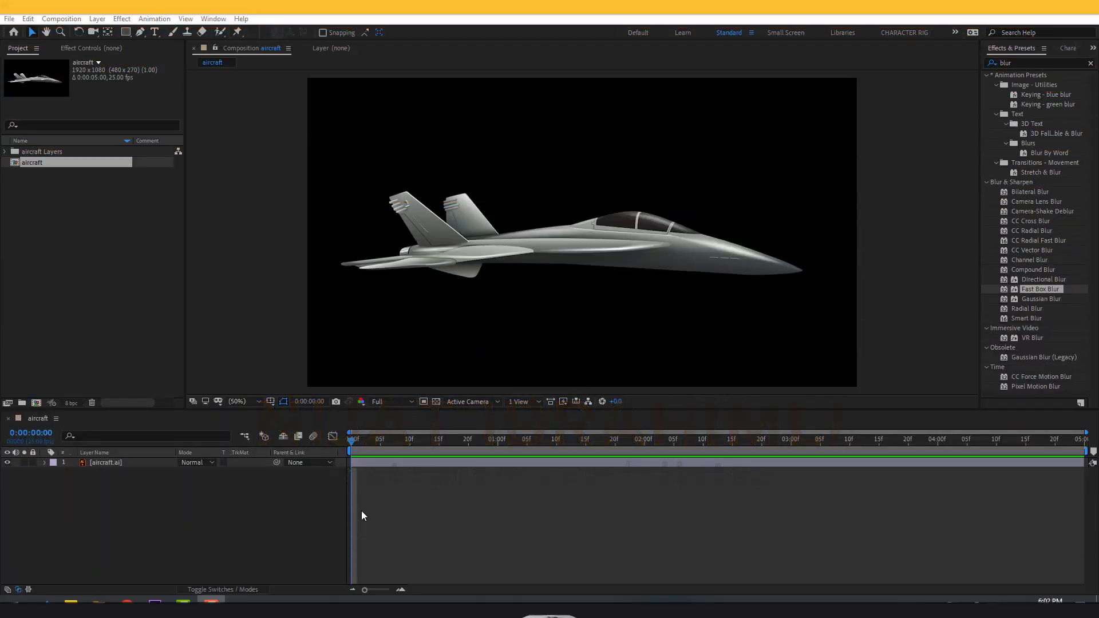
Scale the aircraft layer down to 50%.
left_click(105, 463)
key("s")
left_click_drag(196, 475, 79, 472)
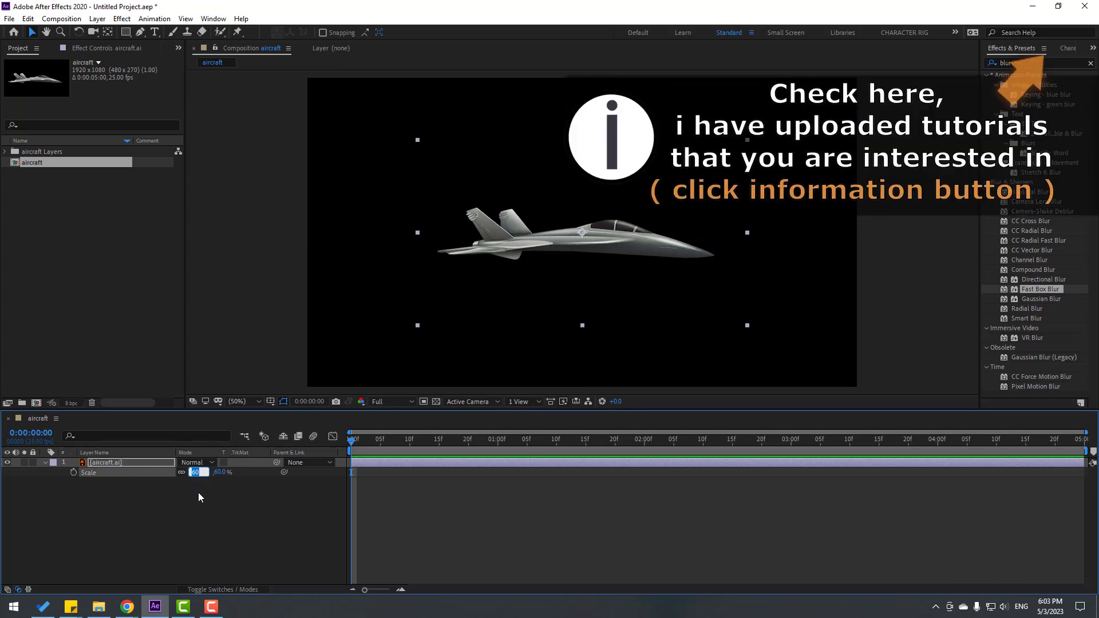
type("50")
key("Return")
Add a wiggle(20,5) expression to the jet's Position and preview the jitter.
left_click(91, 464)
key("p")
left_click(130, 524)
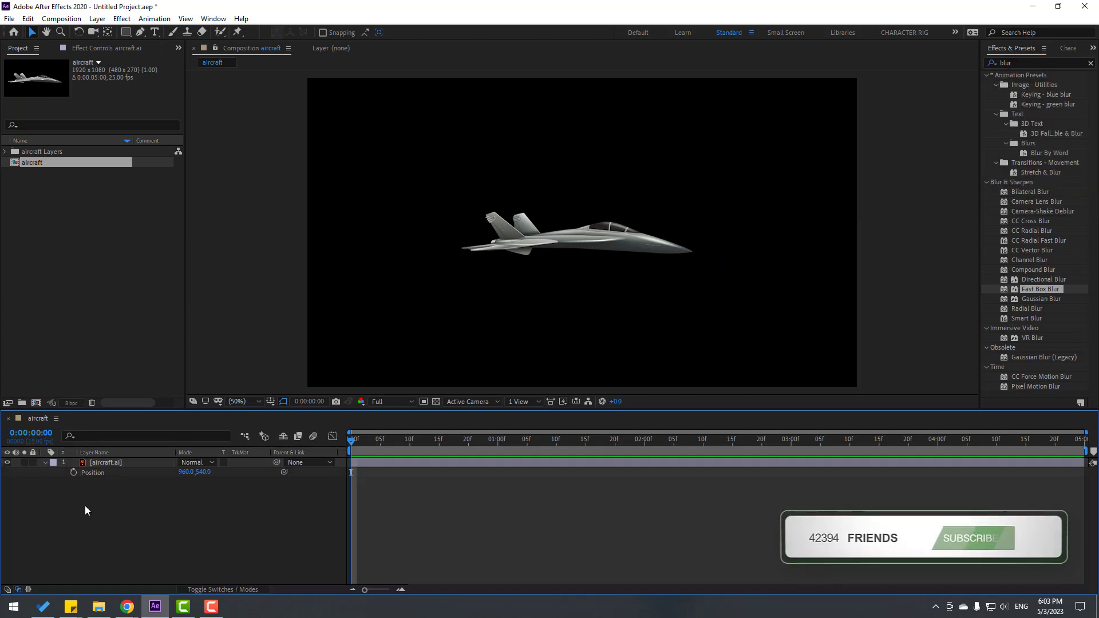
left_click(73, 472, "alt")
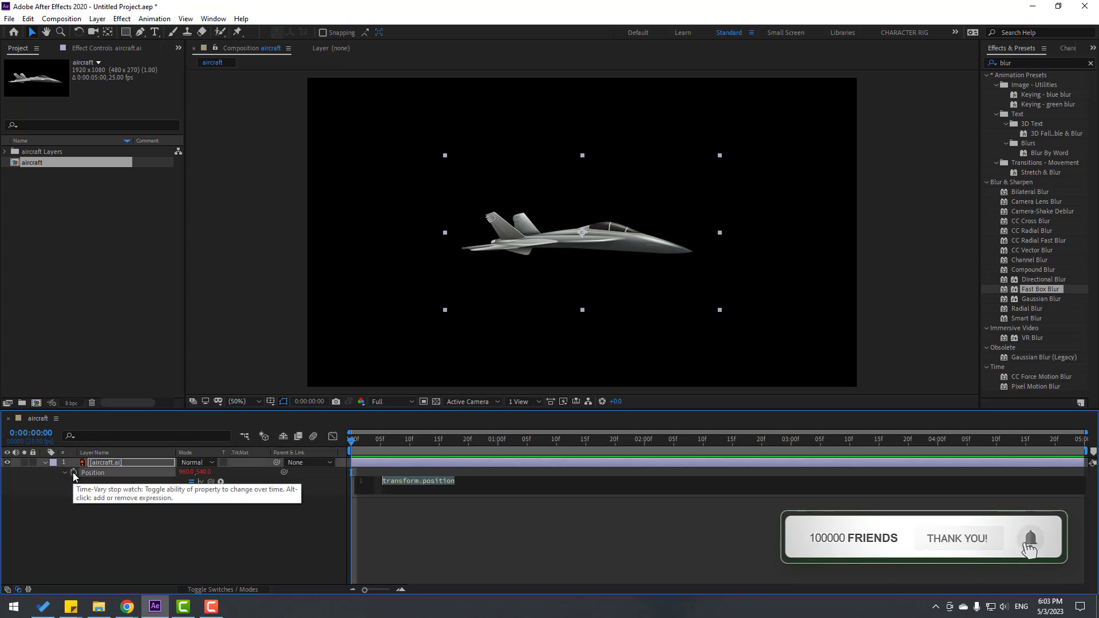
type("wigg")
key("Return")
type("20,5")
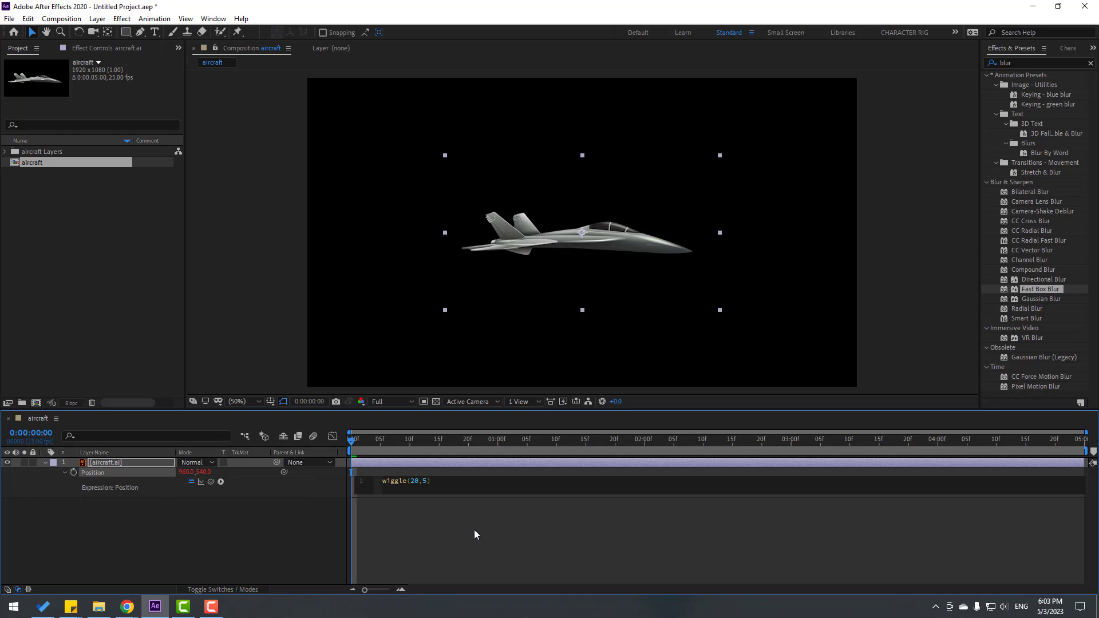
left_click(458, 543)
key("space")
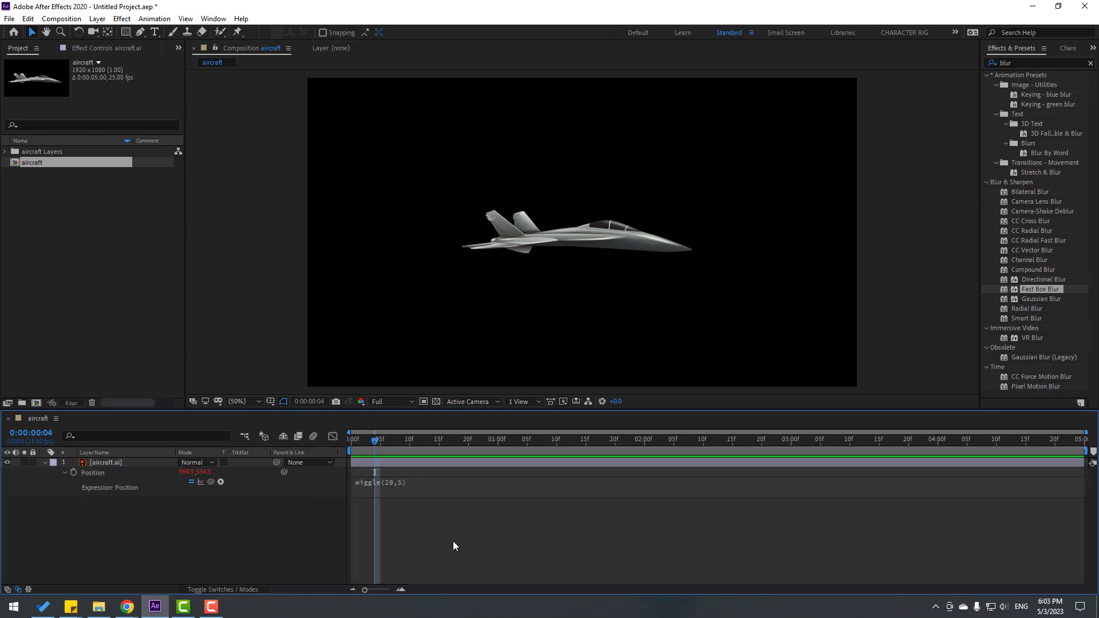
key("space")
Create a new solid layer named CLOUDS above the jet.
key("u")
right_click(176, 517)
mouse_move(229, 387)
left_click(331, 415)
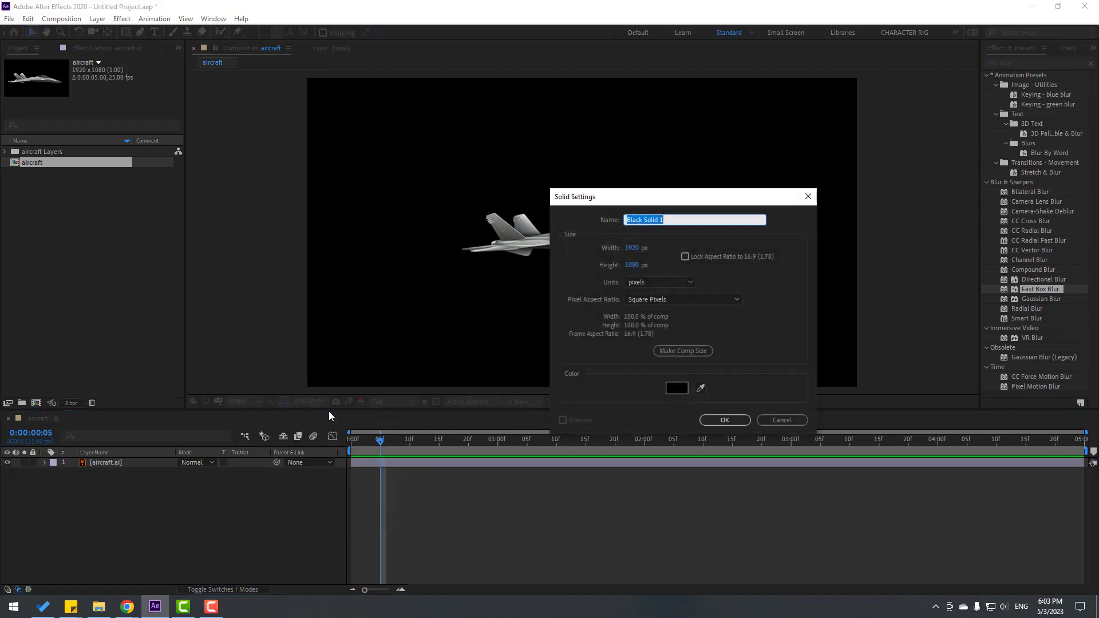
type("CLOUDS")
left_click(724, 420)
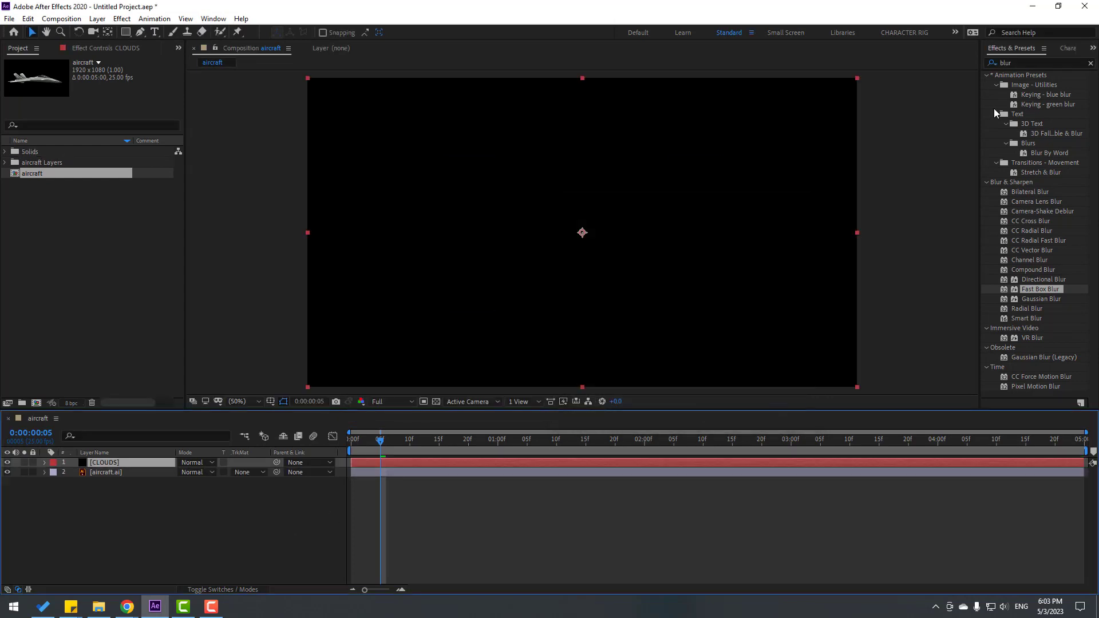
Search effects for 'noise' and apply Fractal Noise to CLOUDS.
left_click(1028, 61)
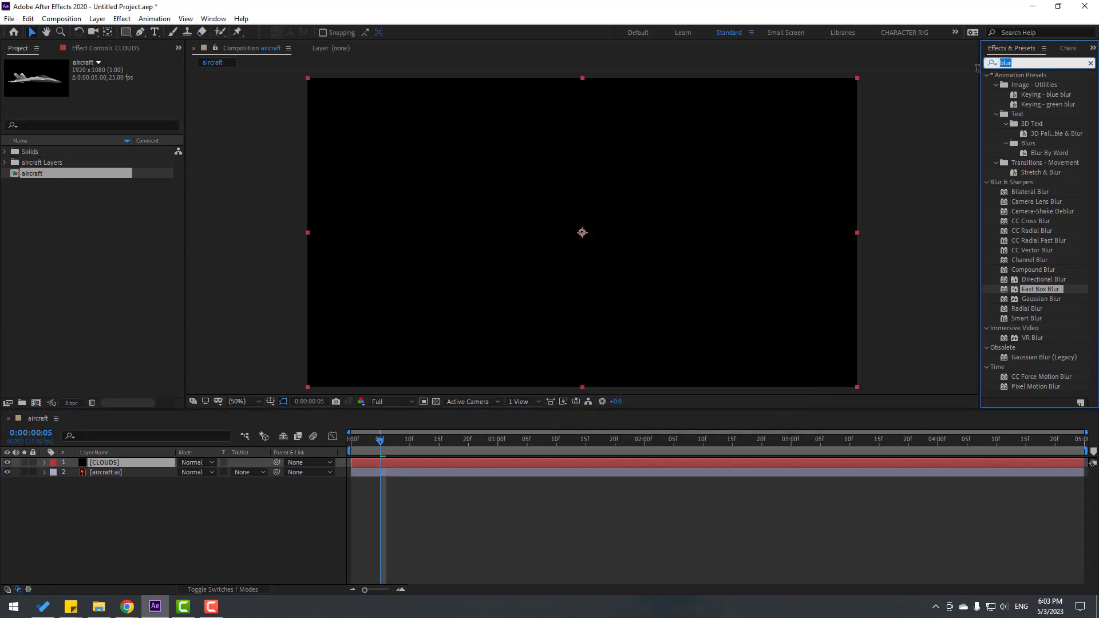
type("noise")
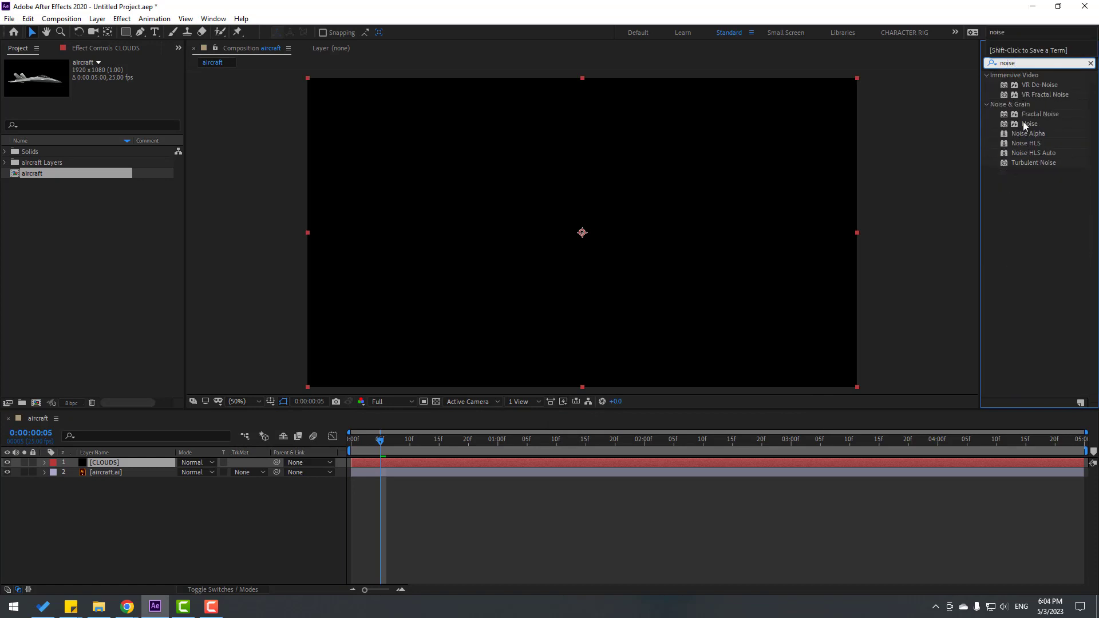
left_click_drag(1039, 113, 122, 465)
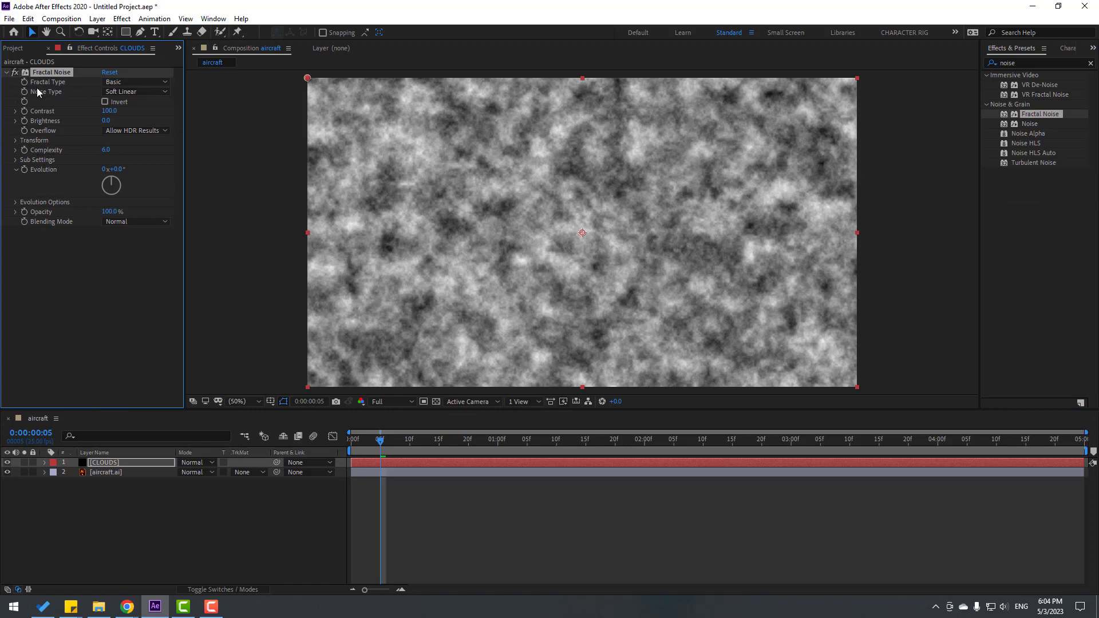
Set the Fractal Noise type to Smeary with Contrast 600.
left_click(110, 84)
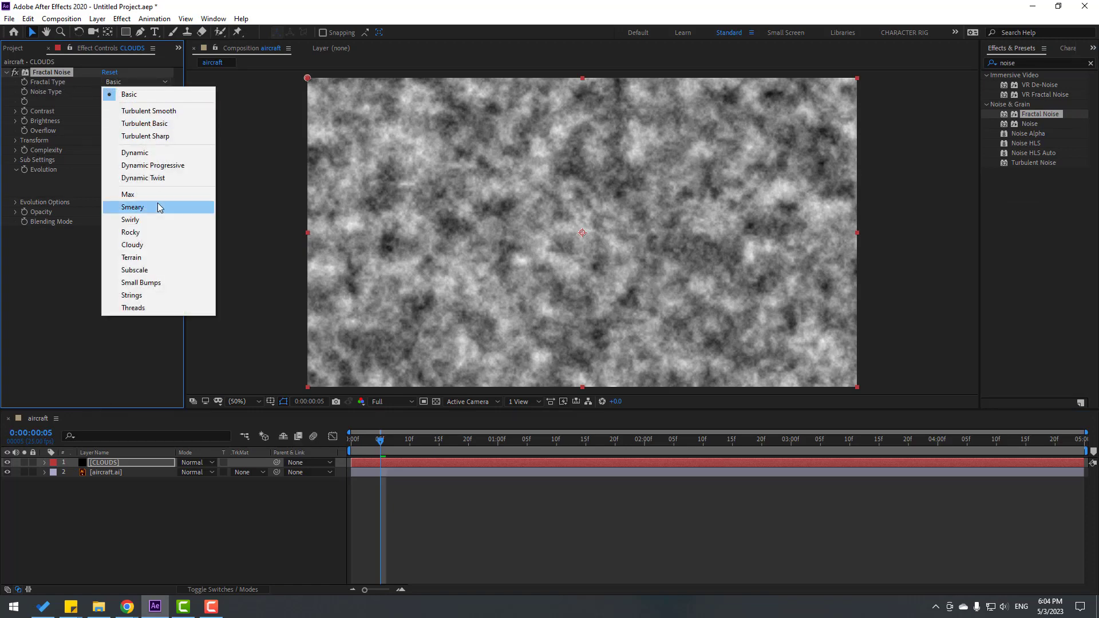
left_click(148, 208)
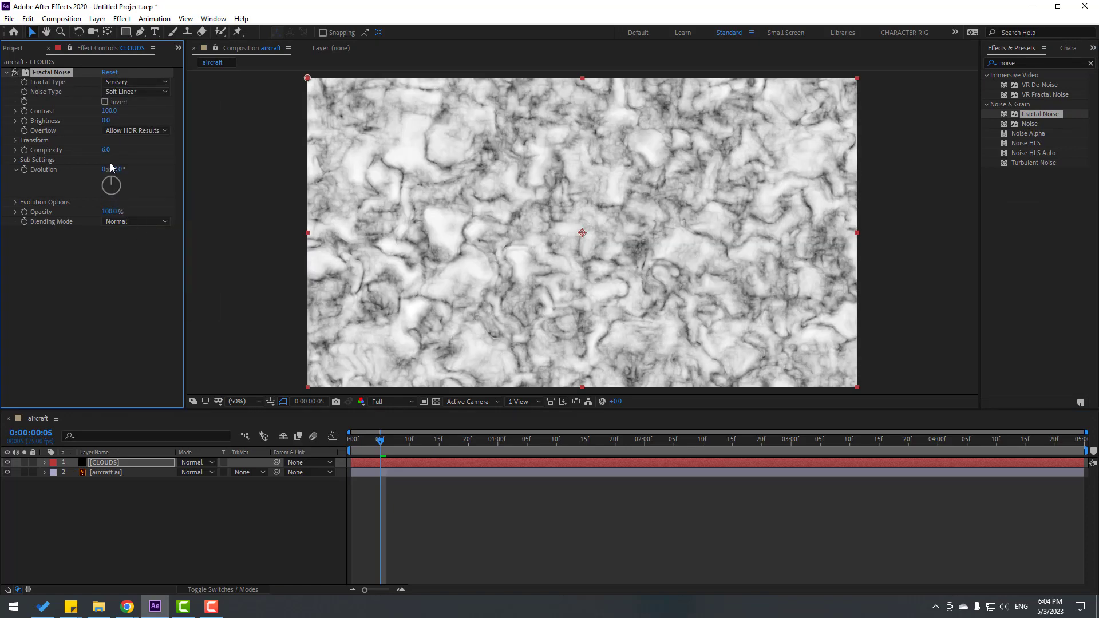
left_click(109, 112)
type("600")
key("Return")
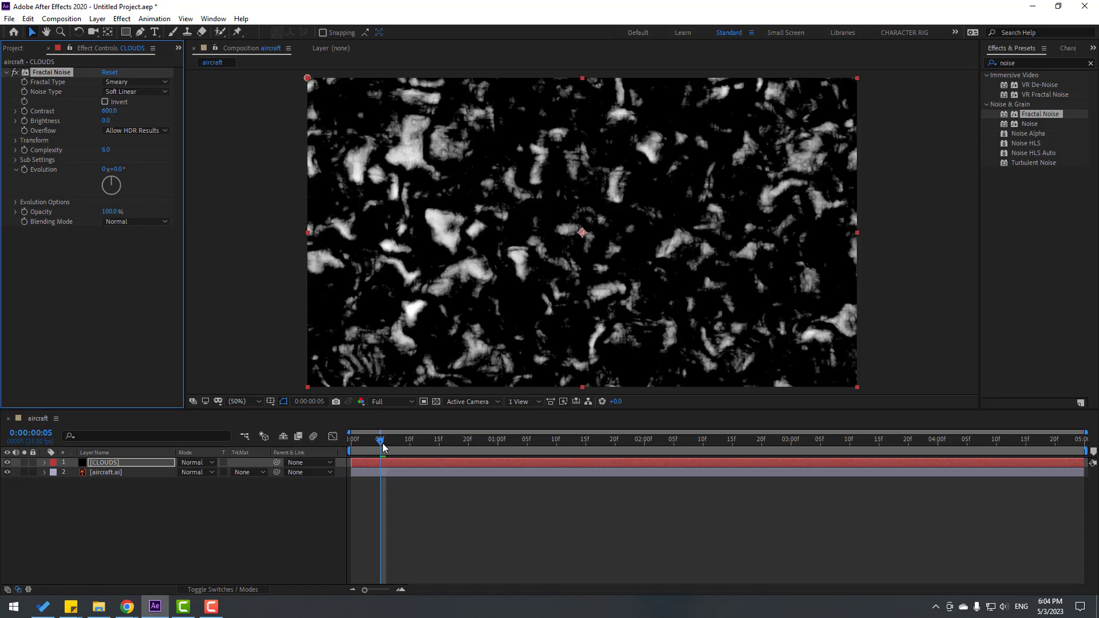
left_click_drag(388, 448, 400, 445)
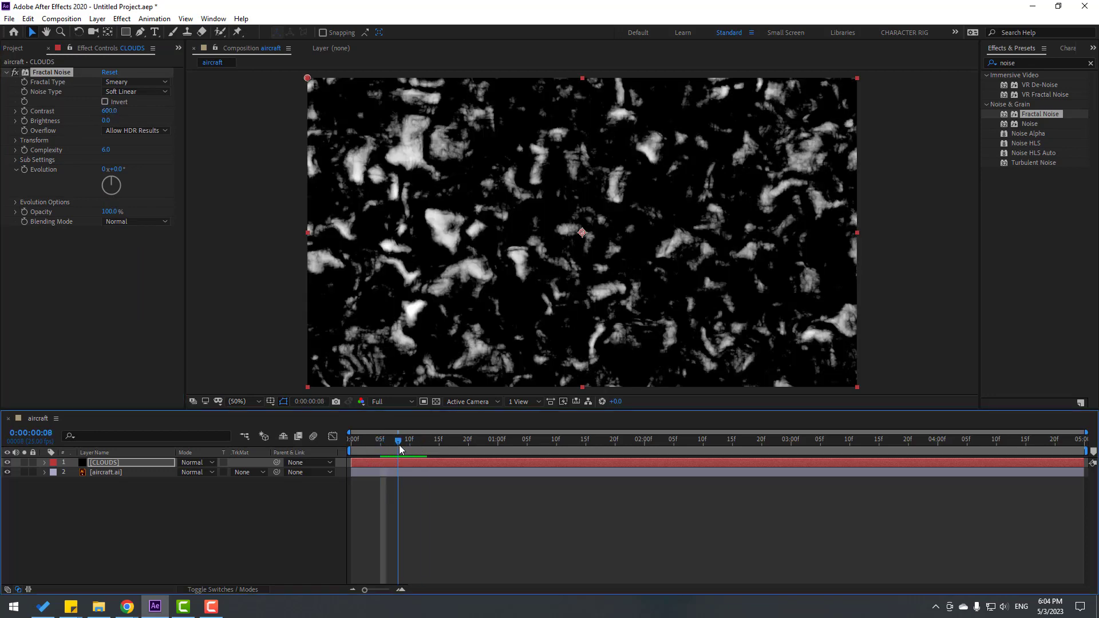
Turn off Uniform Scaling and set Scale Width 700, Scale Height 144.3.
left_click(15, 139)
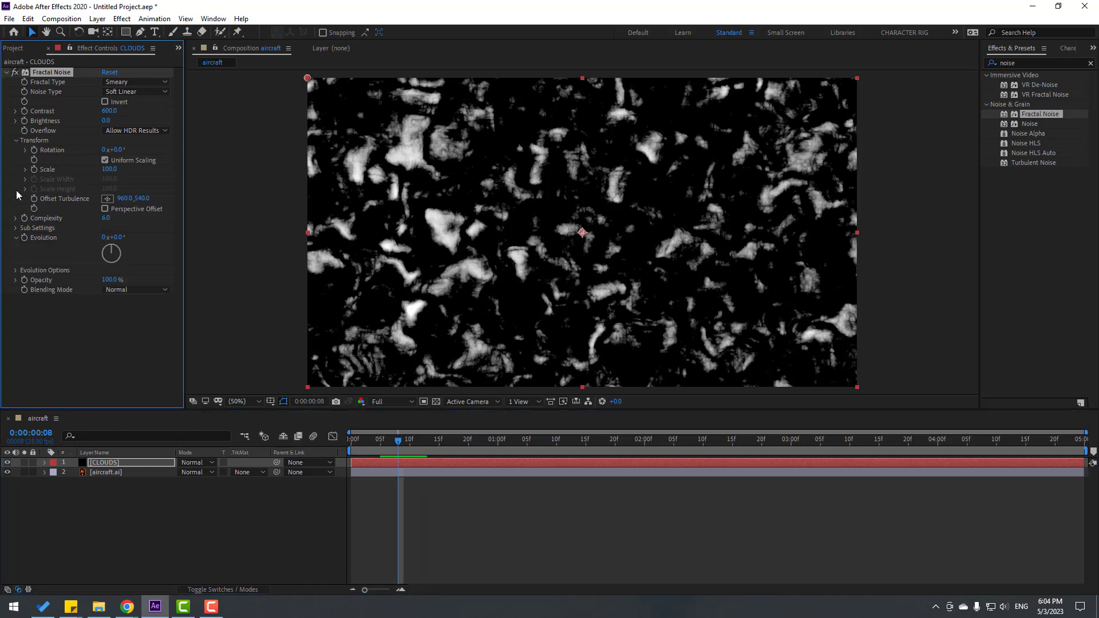
left_click(104, 160)
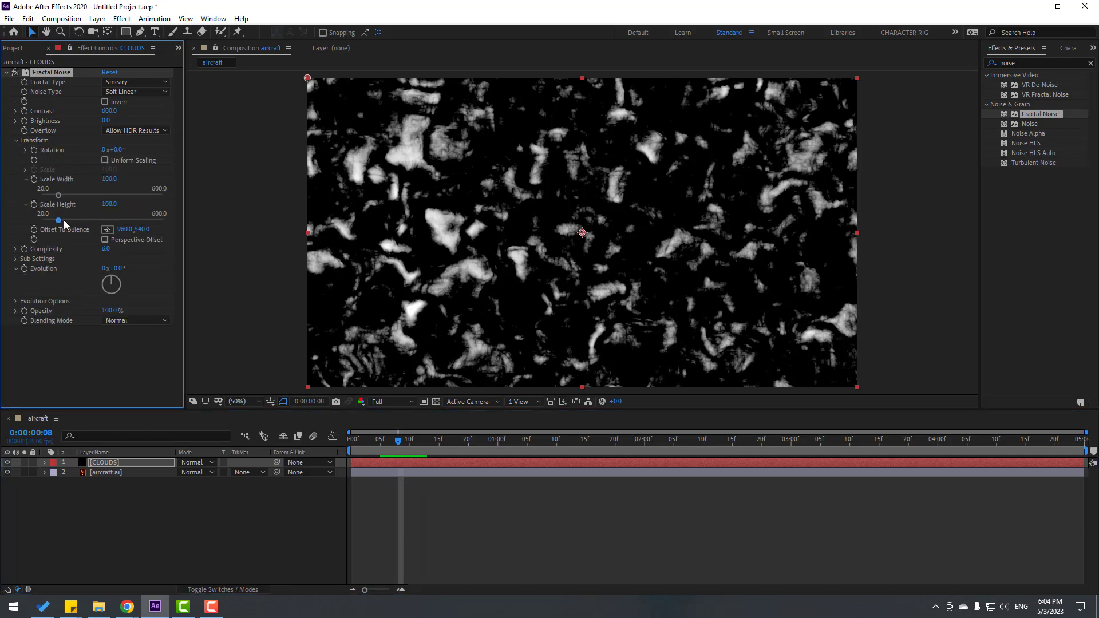
left_click(110, 179)
type("700")
key("Return")
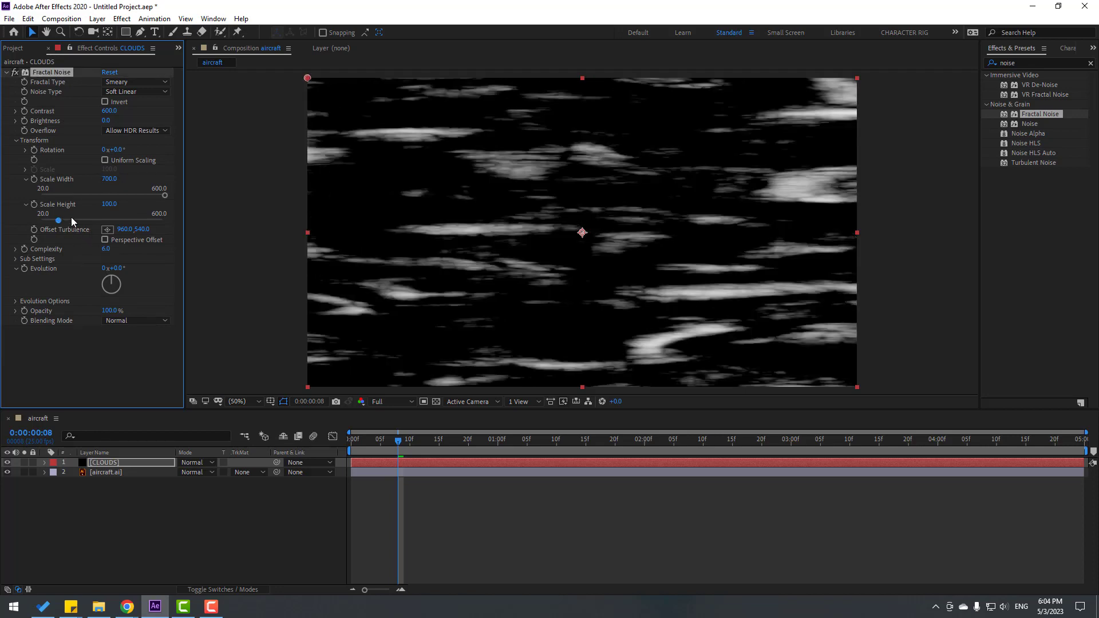
left_click_drag(64, 221, 68, 222)
left_click_drag(400, 449, 339, 451)
Keyframe Offset Turbulence at frame 0 and slide X to -18290 at the end.
left_click(75, 247)
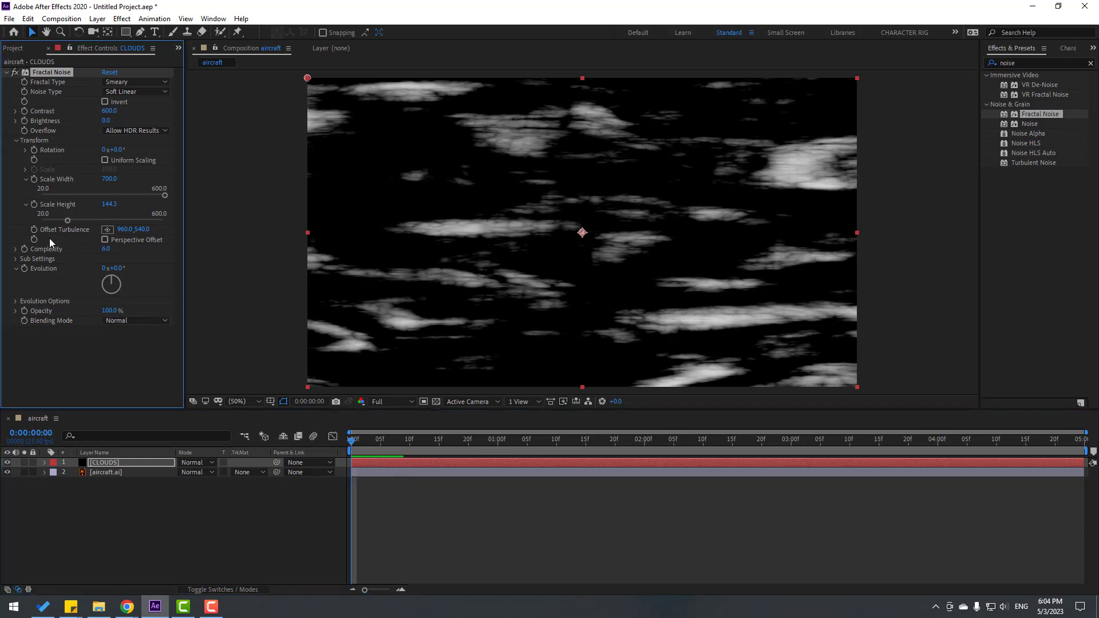
left_click(34, 228)
left_click_drag(407, 449, 1081, 444)
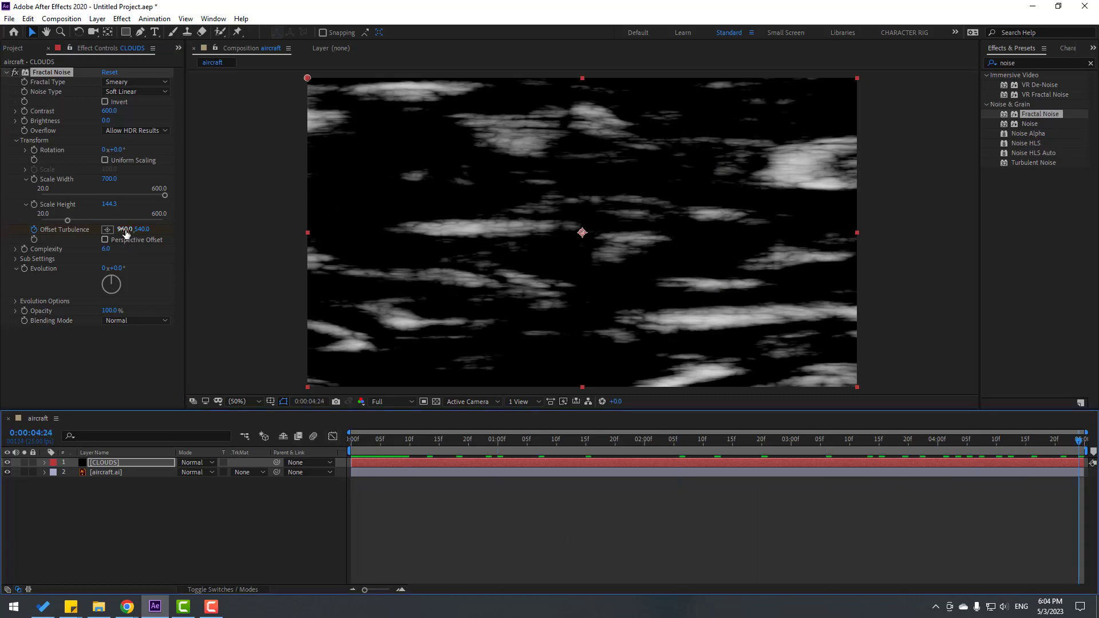
left_click_drag(126, 234, 6, 234)
left_click(420, 519)
Preview the drifting clouds at Quarter resolution.
key("space")
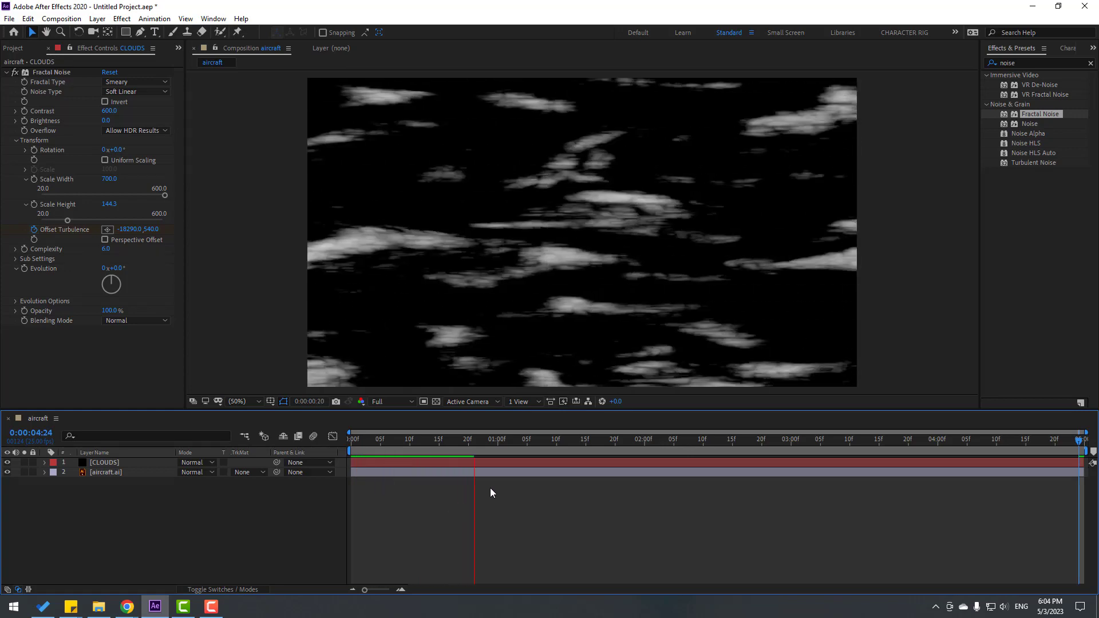
left_click(462, 441)
left_click(378, 401)
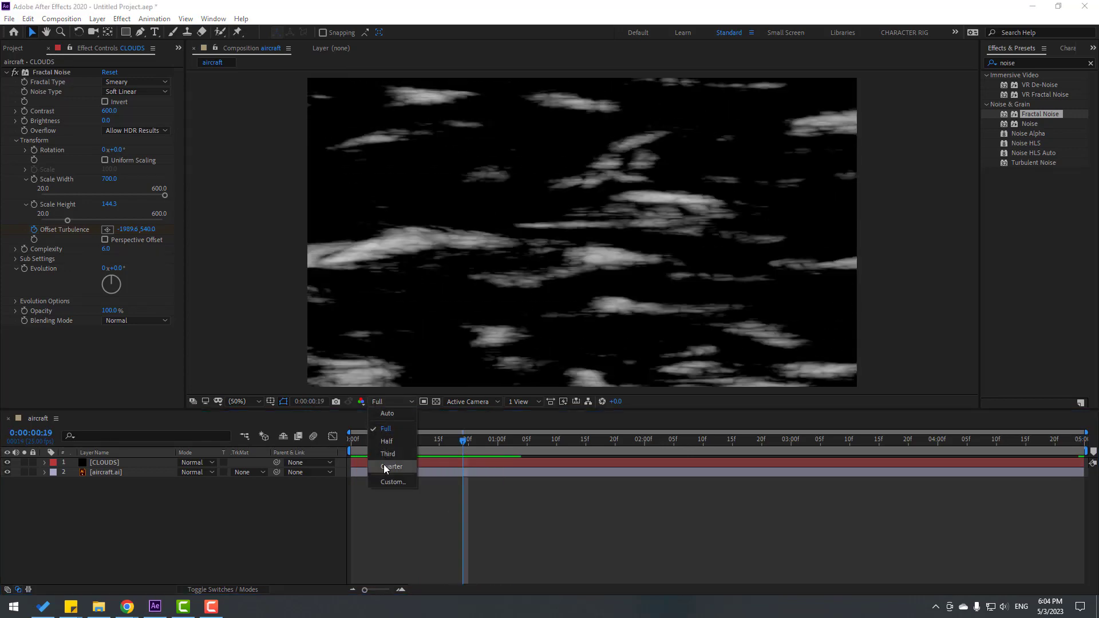
left_click(385, 467)
key("space")
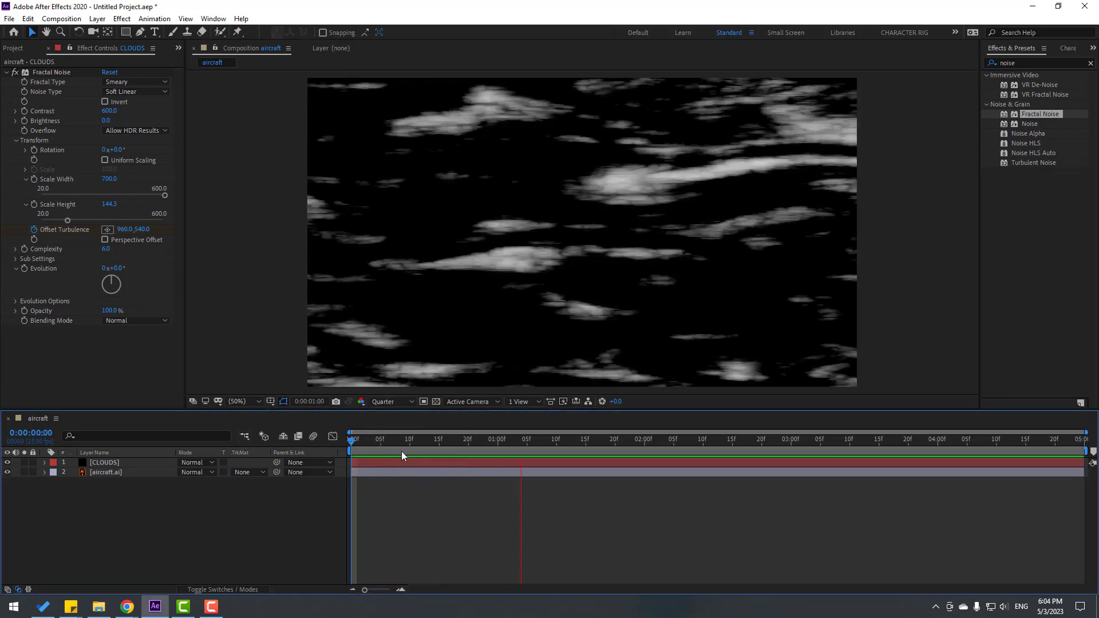
Push the end Offset Turbulence X further to -30690, previewing the drift.
left_click_drag(402, 446, 1081, 445)
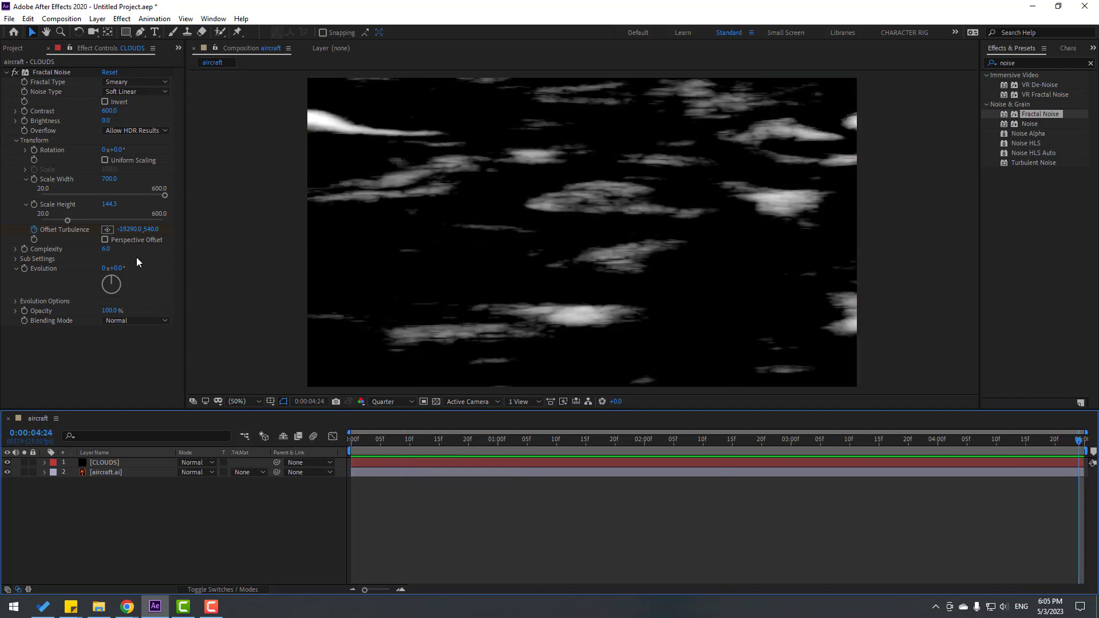
left_click_drag(127, 234, 279, 491)
left_click(399, 518)
key("space")
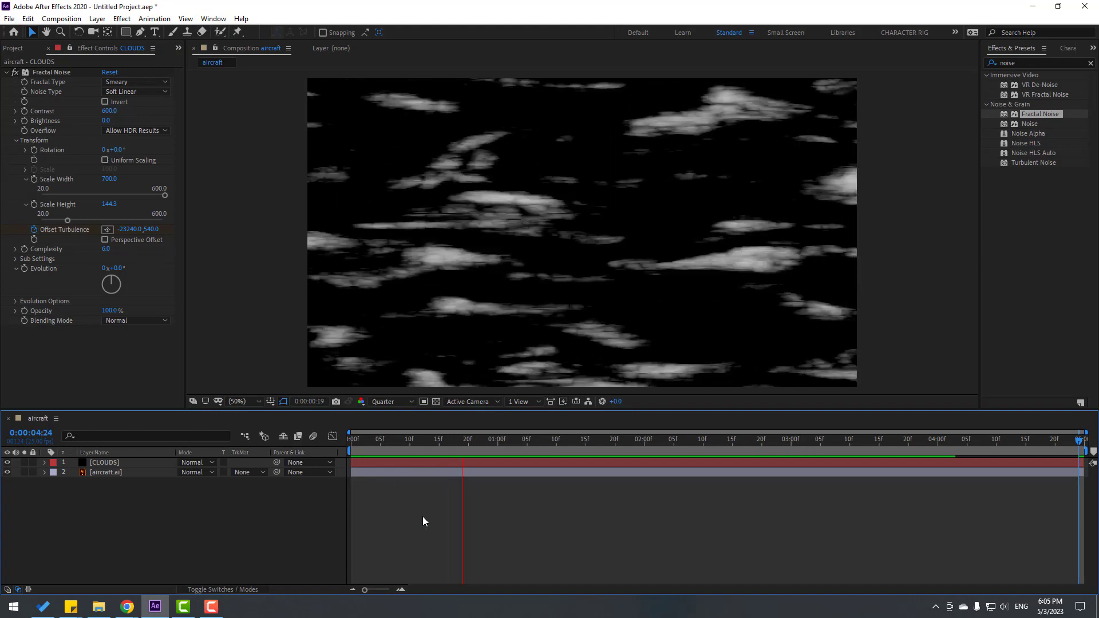
left_click_drag(126, 229, 46, 232)
left_click(492, 507)
key("space")
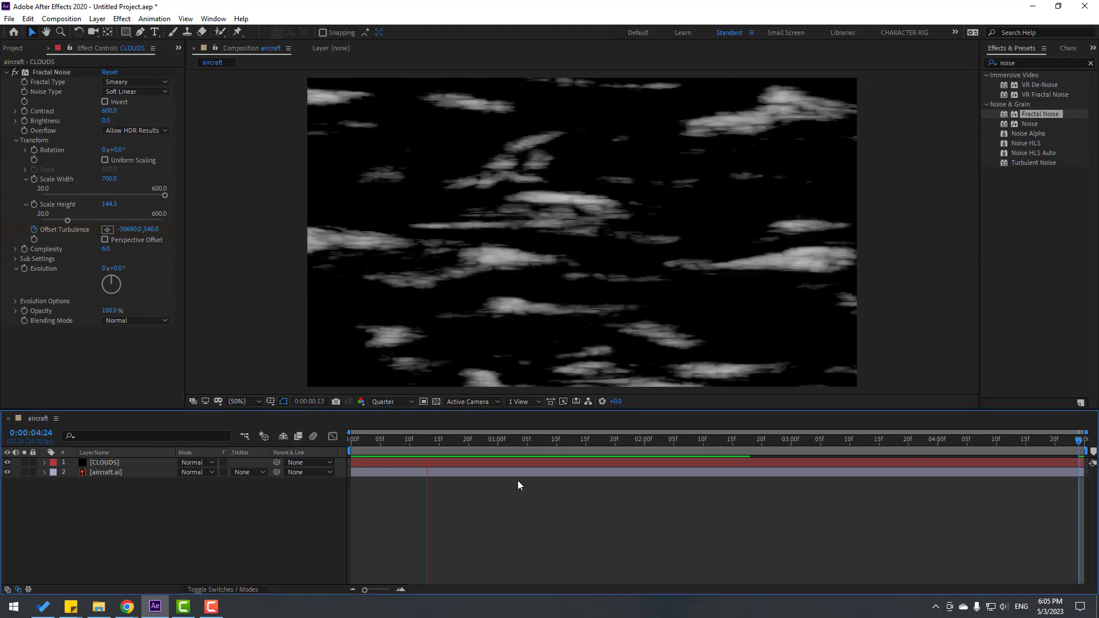
key("space")
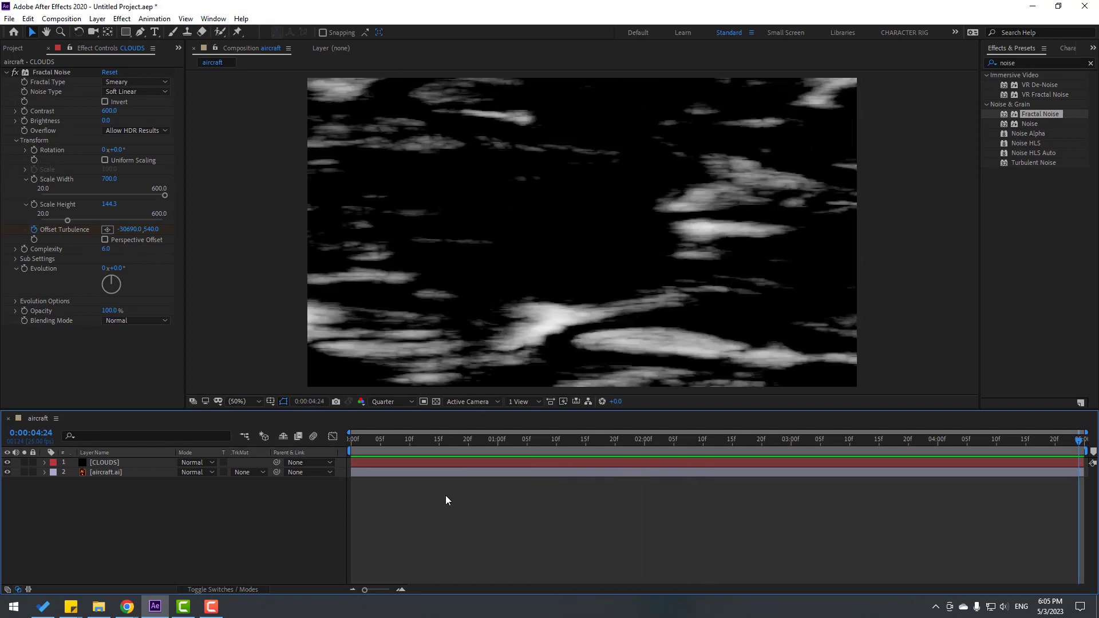
Set the CLOUDS layer's blending mode to Add and preview the jet over them.
left_click(100, 463)
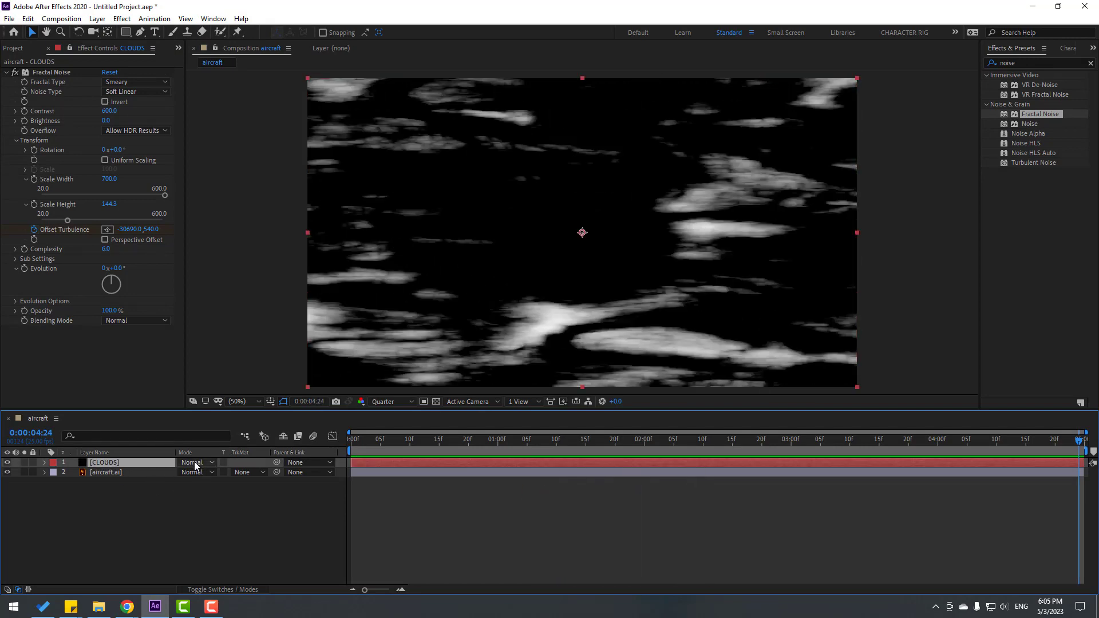
left_click(193, 463)
left_click(192, 481)
left_click(196, 462)
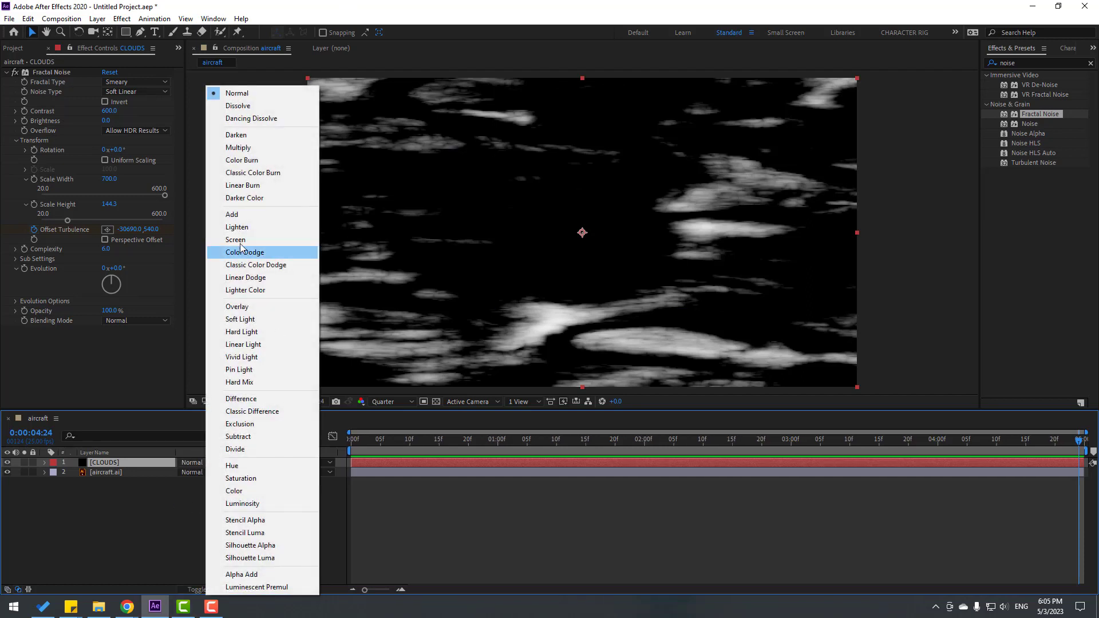
left_click(234, 215)
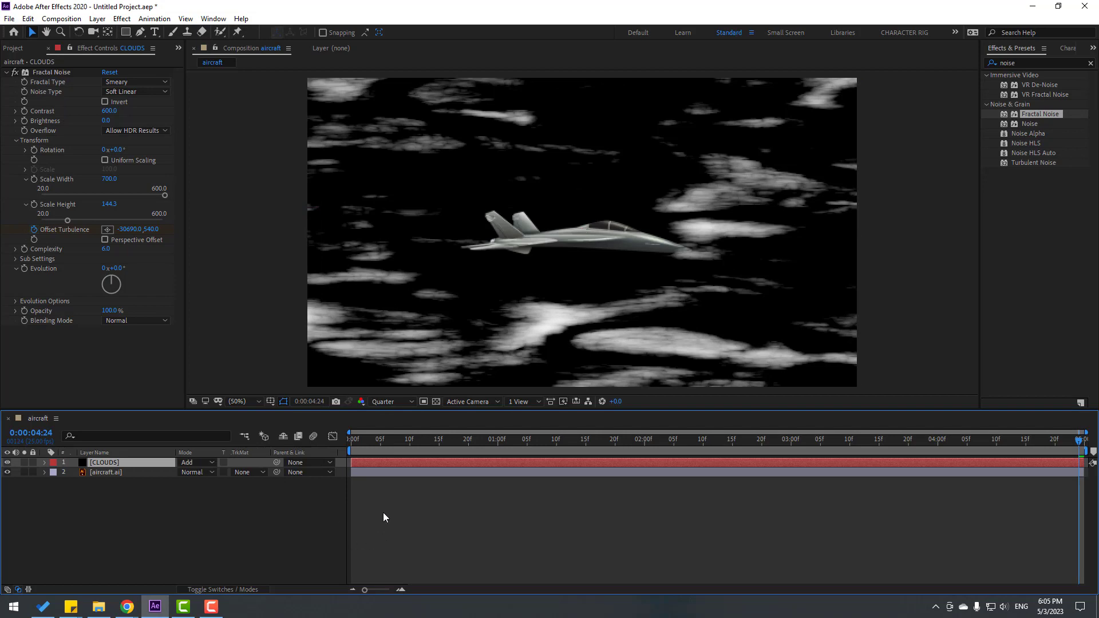
key("space")
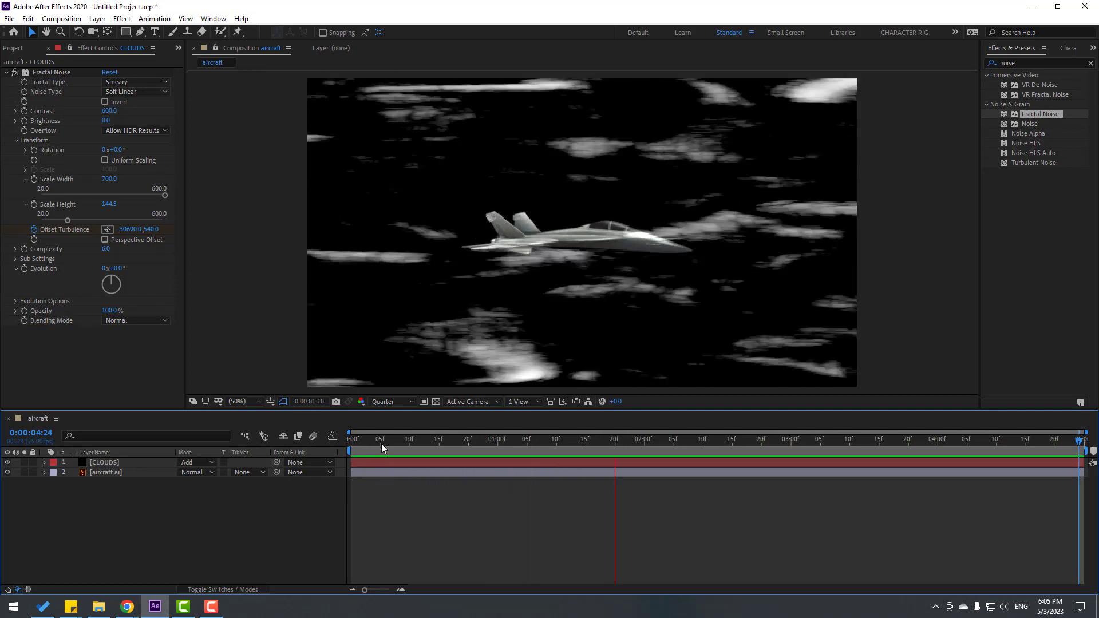
left_click(374, 440)
Raise the cloud noise Scale Height to 199.5 and Contrast to 800, then preview.
left_click(115, 463)
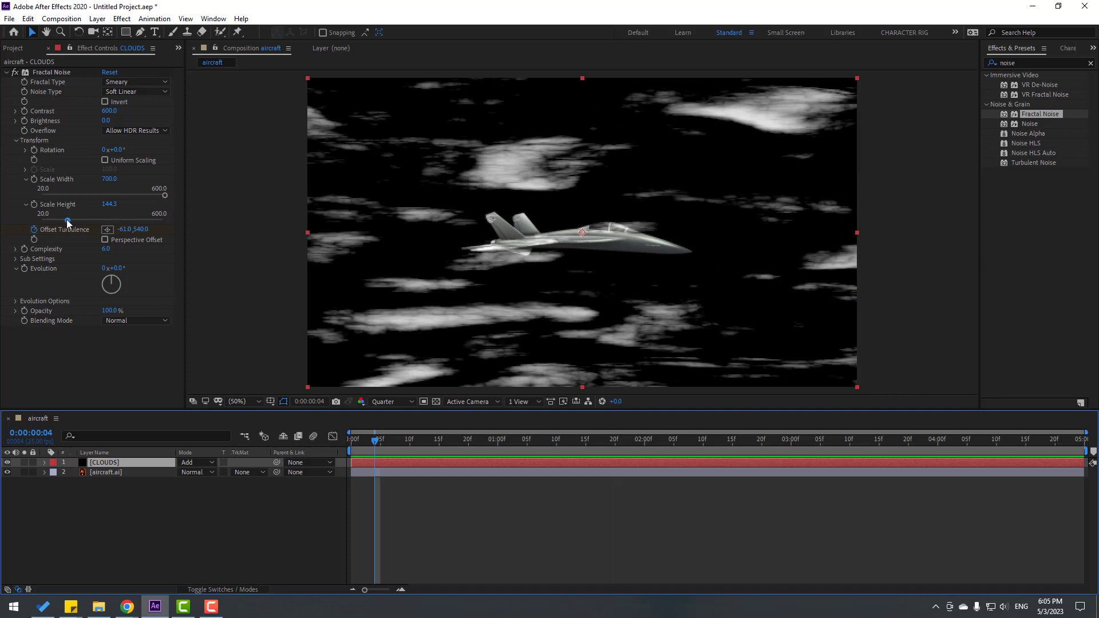
left_click_drag(69, 222, 79, 218)
left_click_drag(107, 115, 166, 109)
left_click(108, 112)
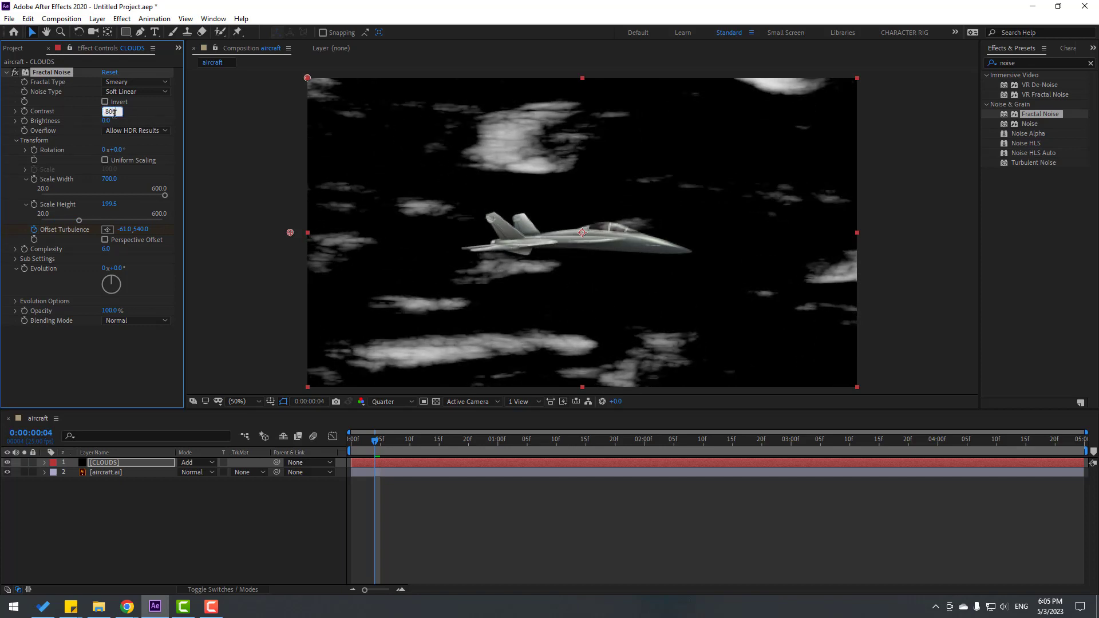
key("Return")
left_click(445, 534)
key("space")
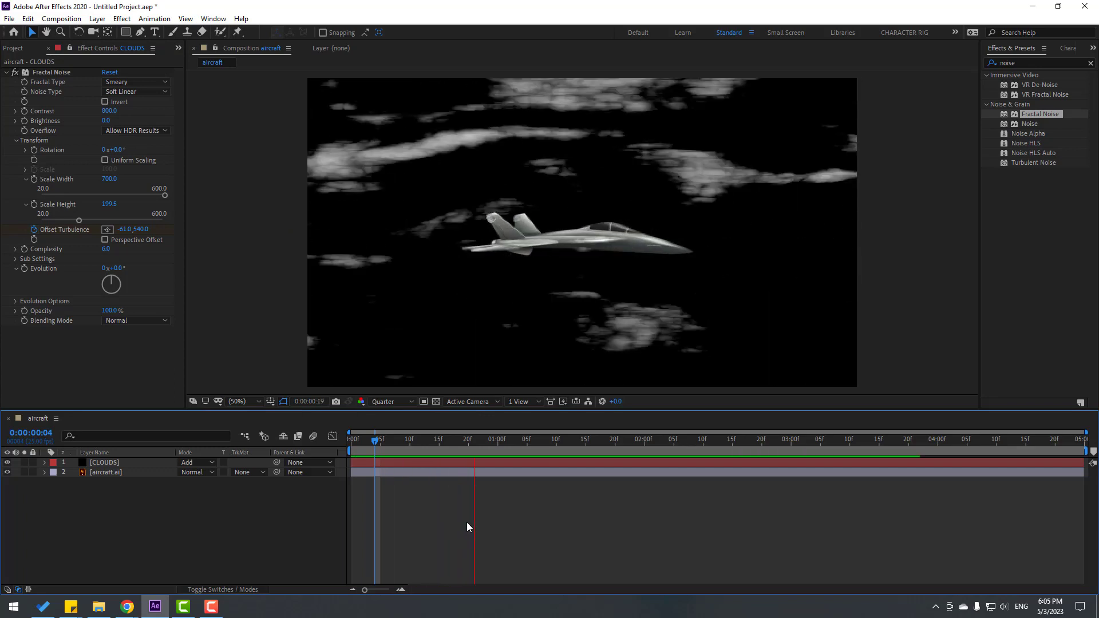
key("space")
left_click(115, 463)
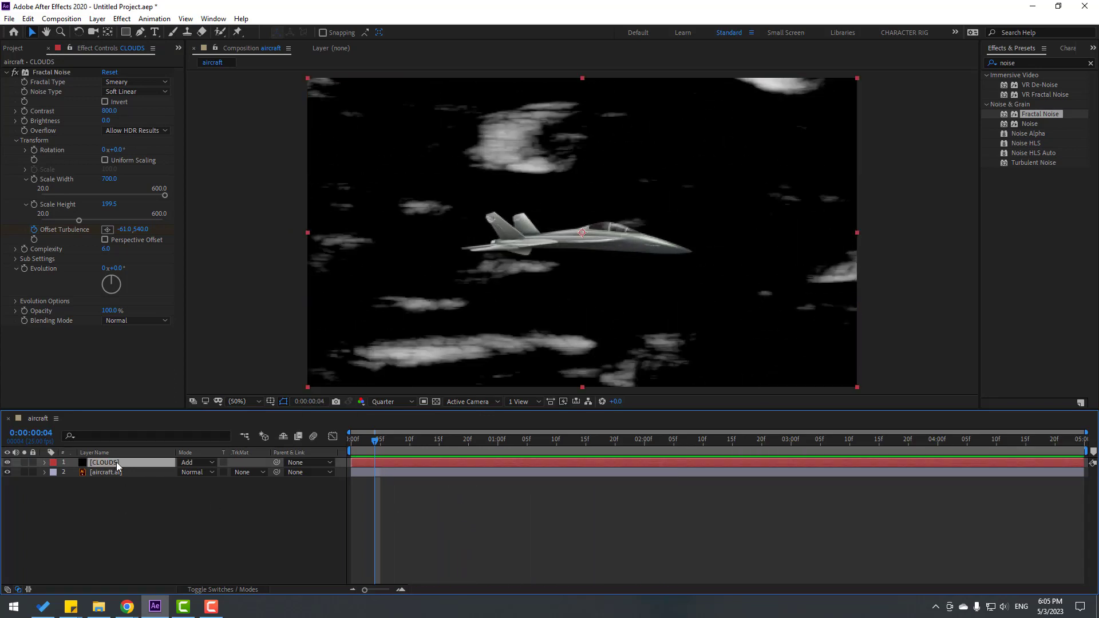
Duplicate CLOUDS below the jet and set its noise to Basic with Contrast 34.
key("ctrl+d")
left_click_drag(118, 463, 114, 493)
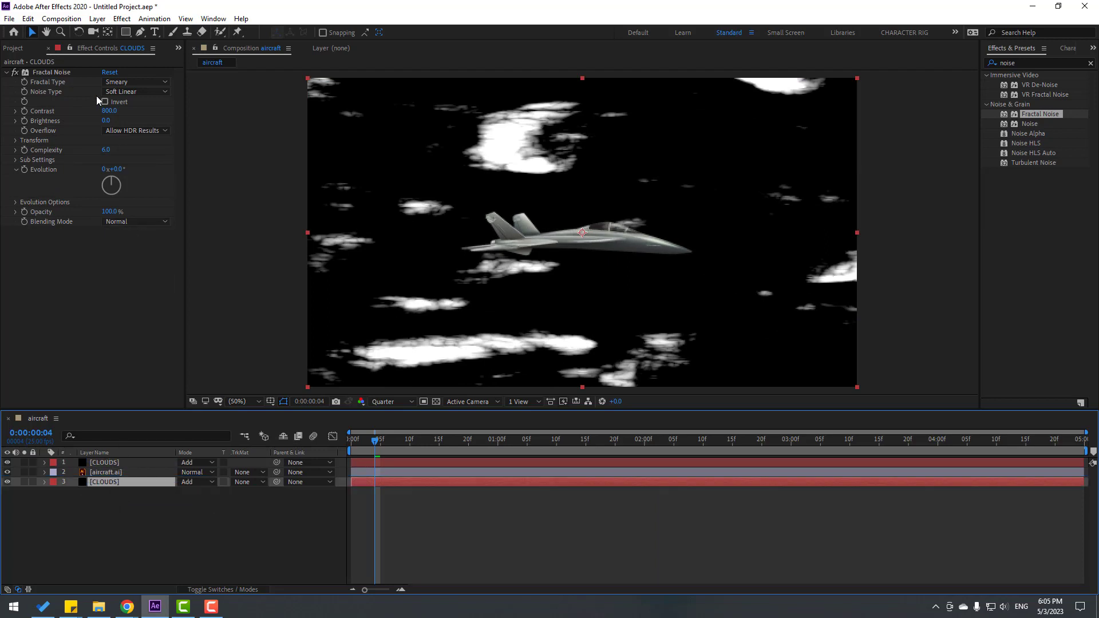
left_click(135, 82)
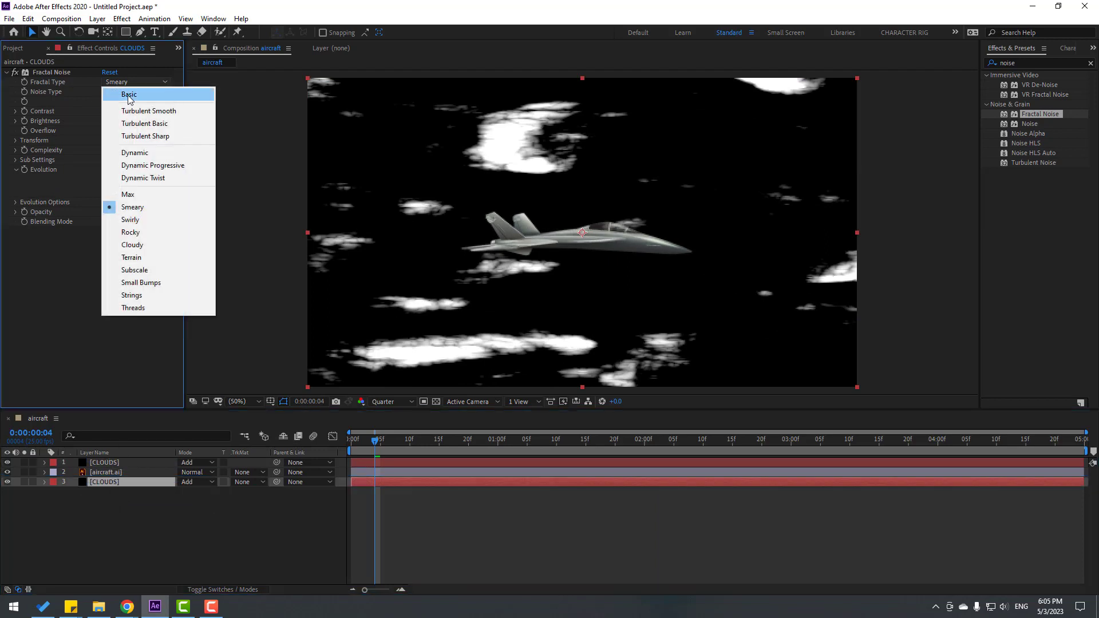
left_click(129, 95)
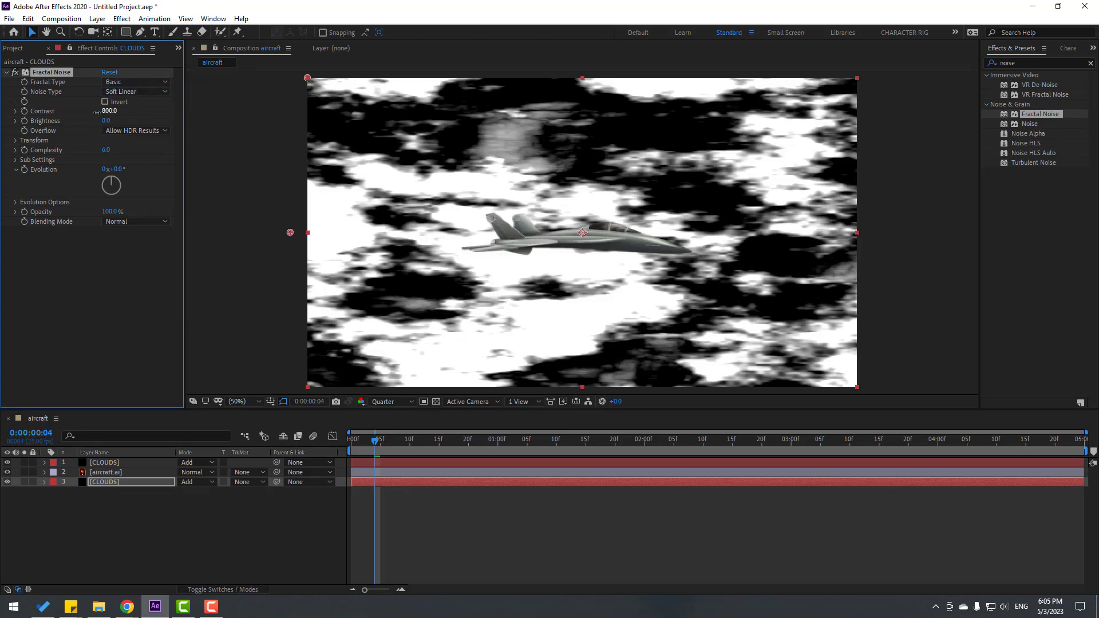
left_click_drag(108, 111, 85, 111)
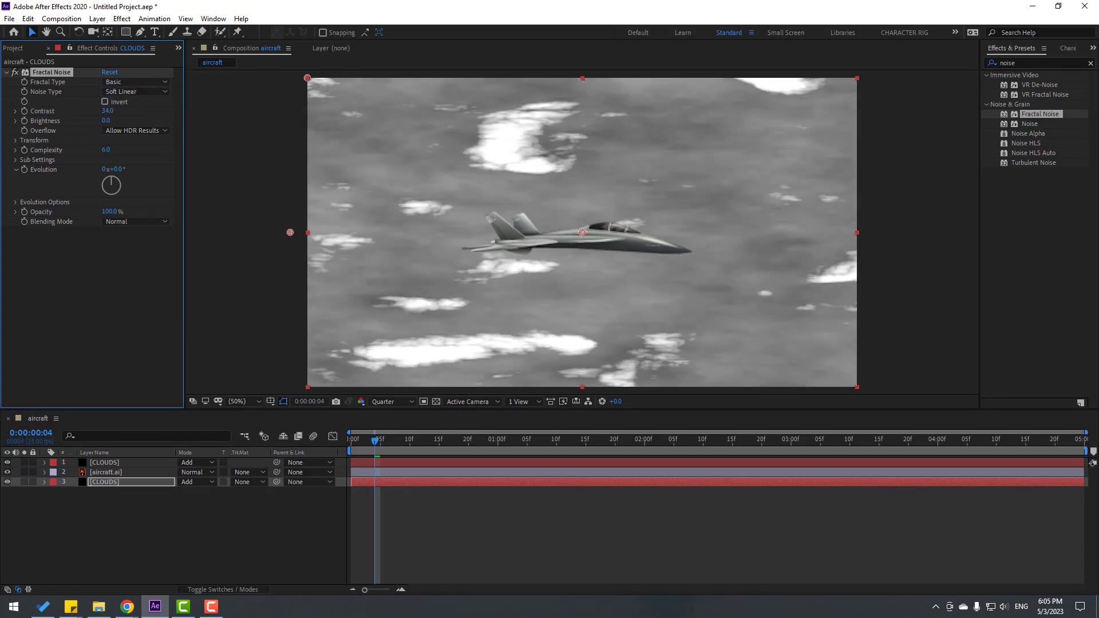
left_click_drag(367, 448, 603, 439)
Create a solid named BG at the bottom of the stack and search effects for 'gradi'.
left_click(132, 529)
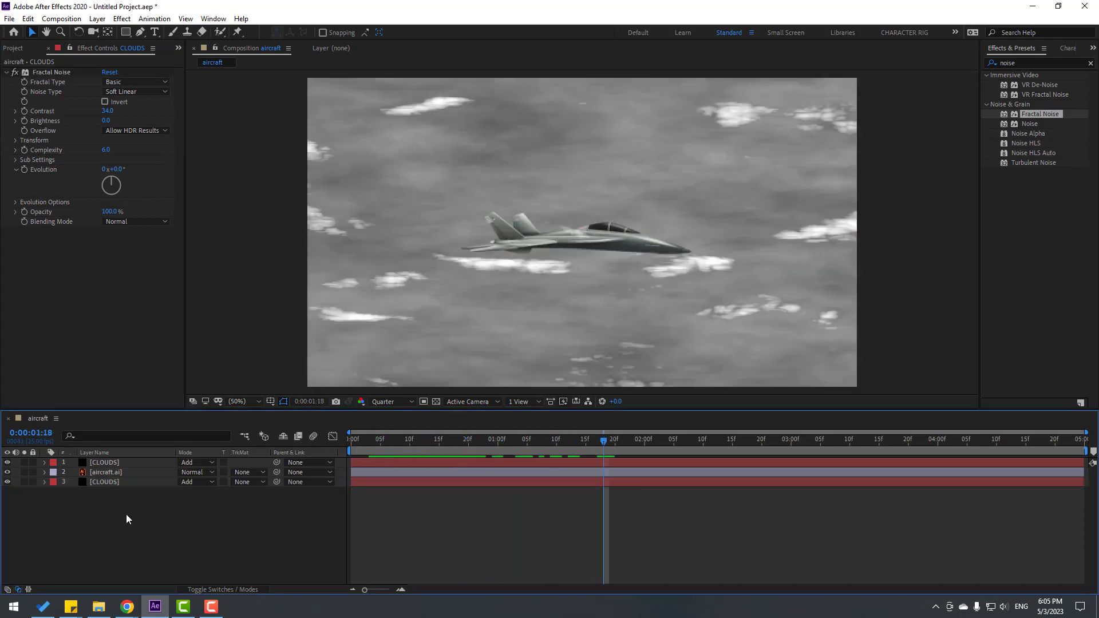
right_click(124, 520)
mouse_move(216, 397)
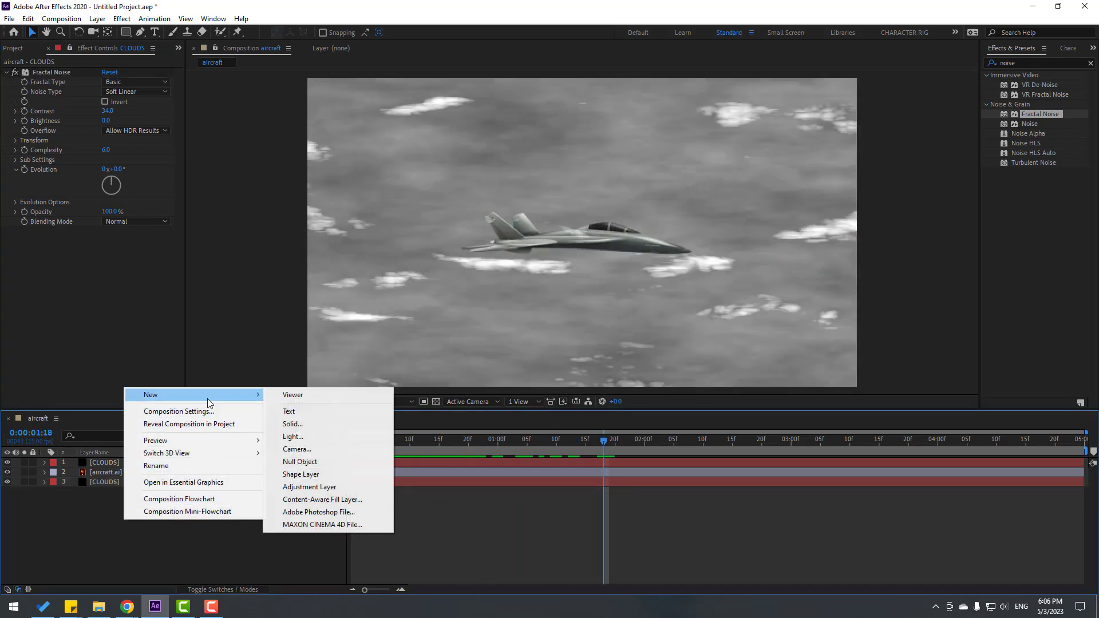
left_click(339, 423)
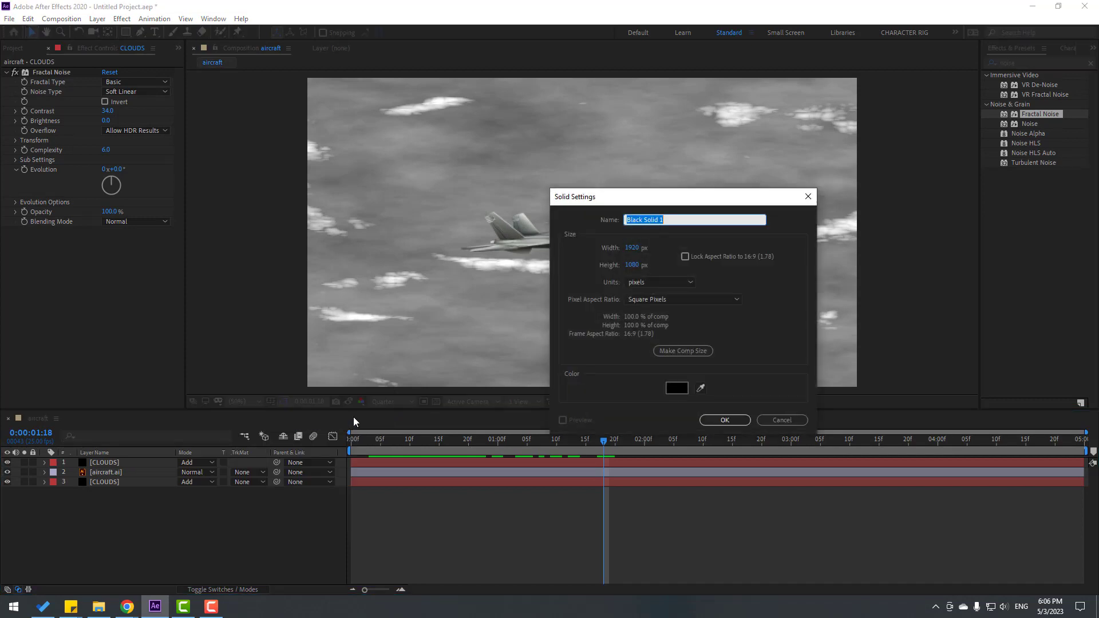
type("BG")
left_click(724, 421)
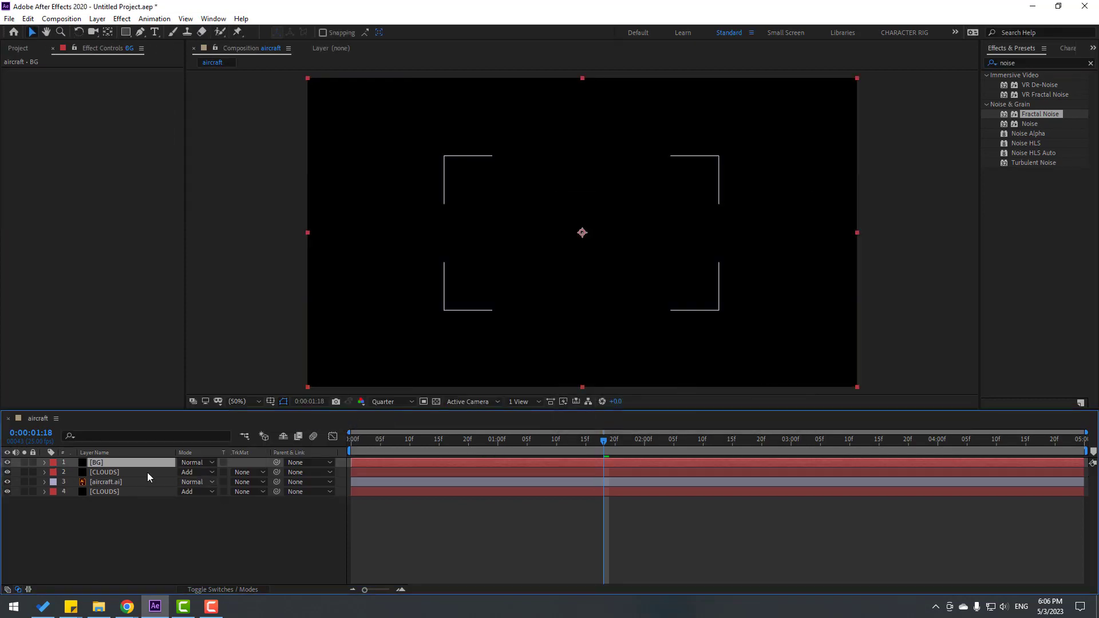
left_click_drag(132, 468, 129, 514)
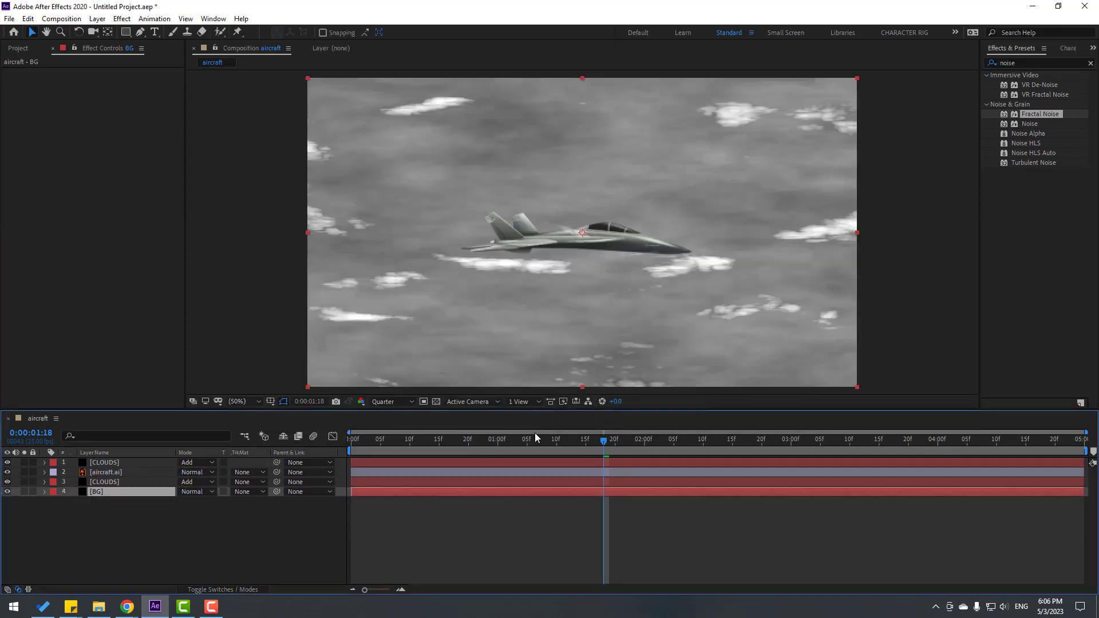
left_click(1031, 63)
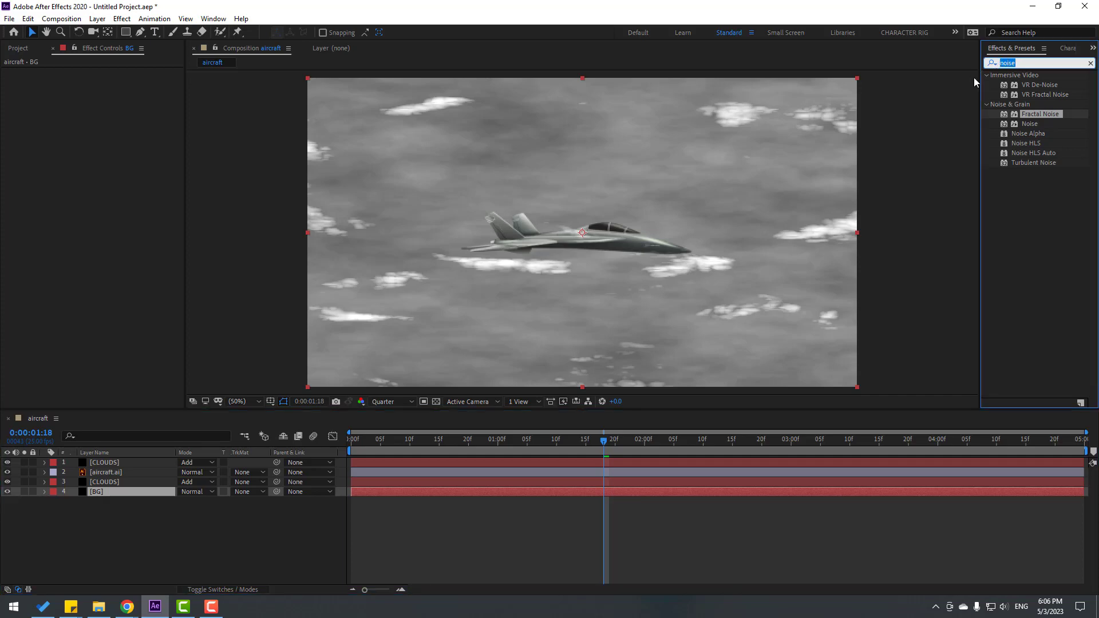
type("gradi")
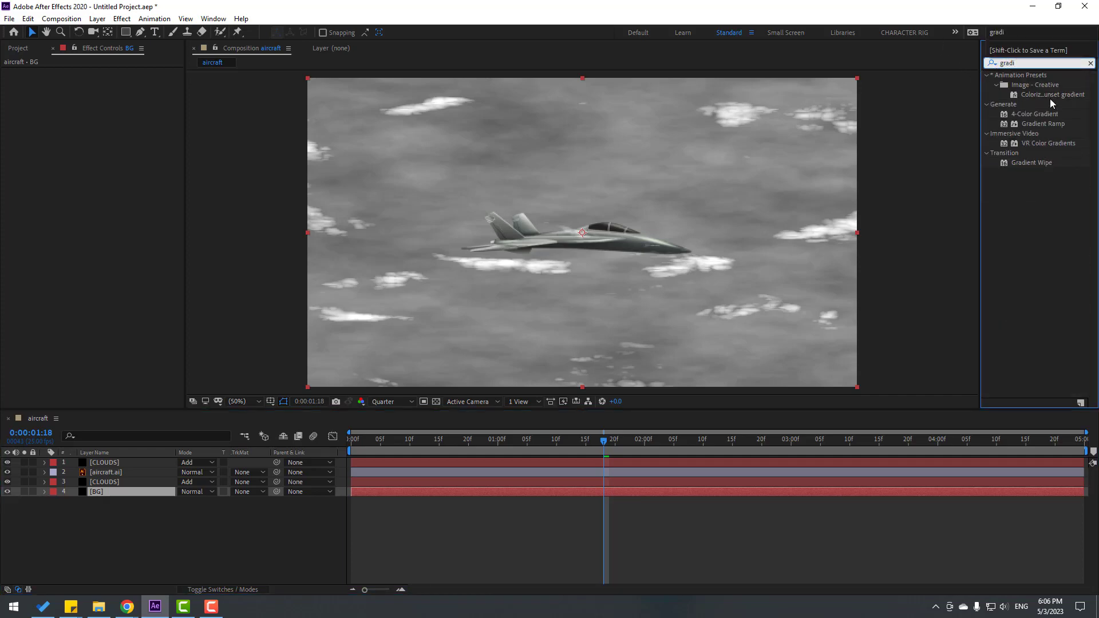
Apply Gradient Ramp to BG with a pale cyan #8CECFD end colour.
left_click_drag(1033, 125, 98, 490)
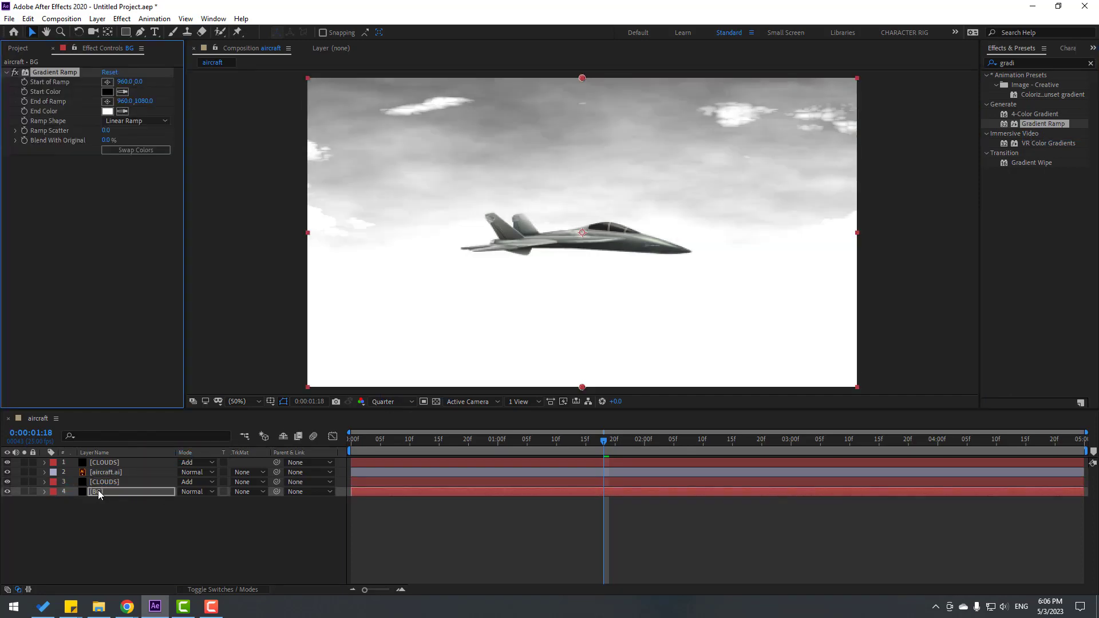
left_click(107, 112)
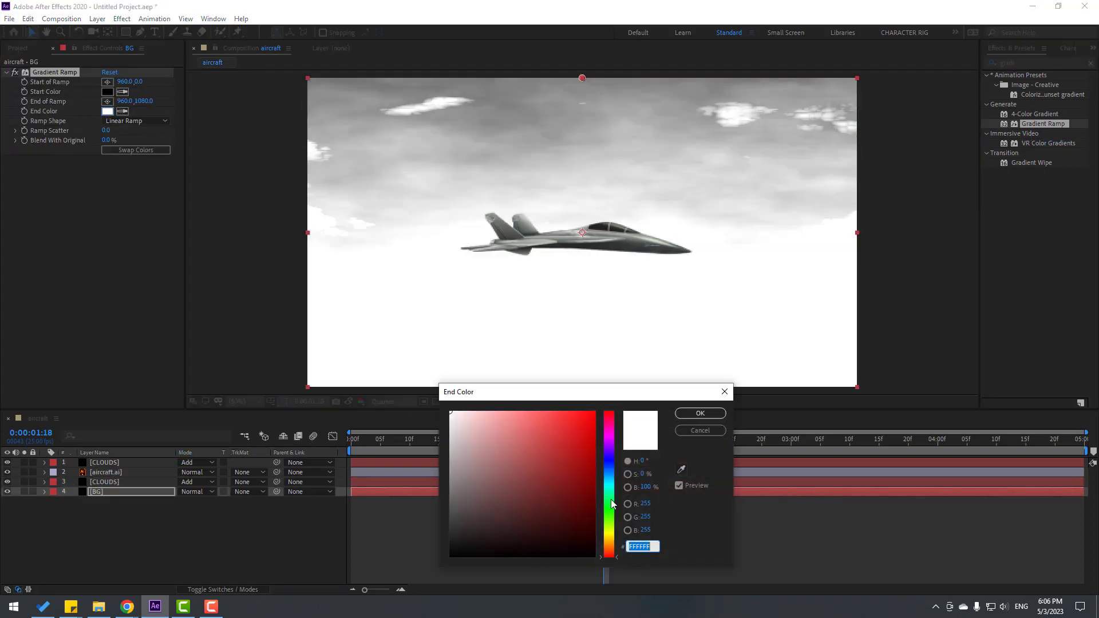
left_click(609, 482)
left_click_drag(566, 431, 513, 412)
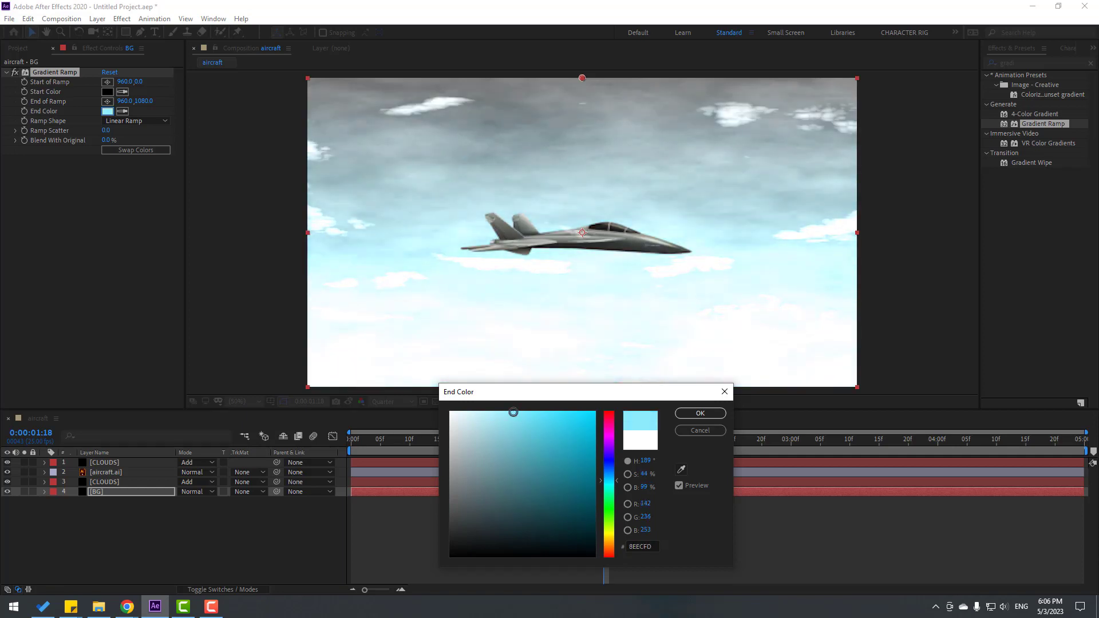
left_click(685, 415)
Set the gradient's start colour to blue #3B9CFF.
left_click(107, 91)
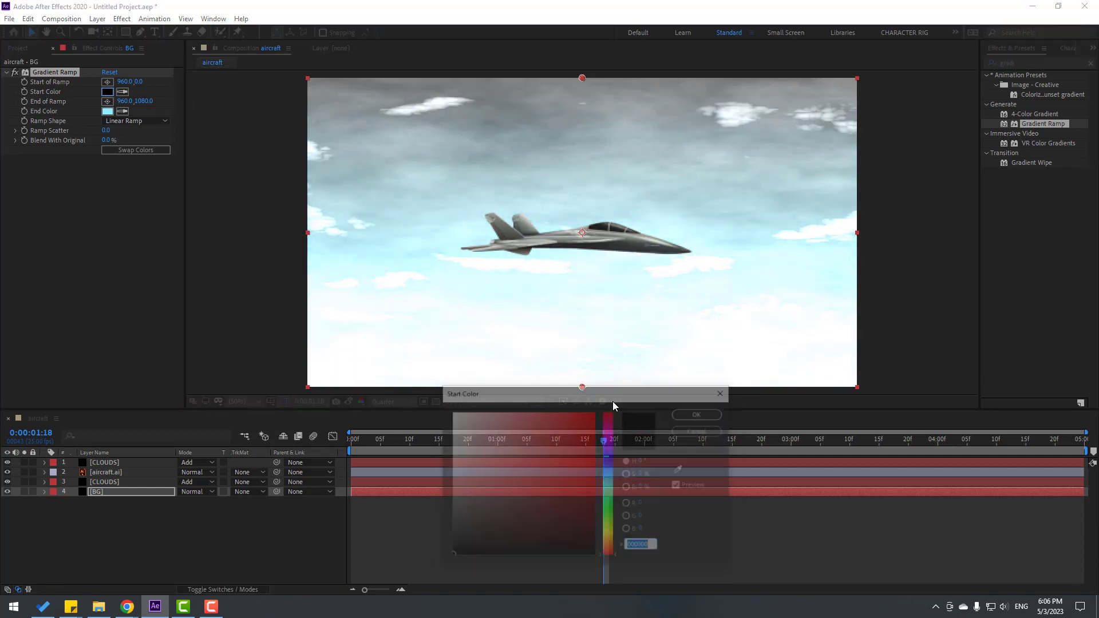
left_click_drag(608, 484, 608, 472)
left_click_drag(549, 420, 549, 406)
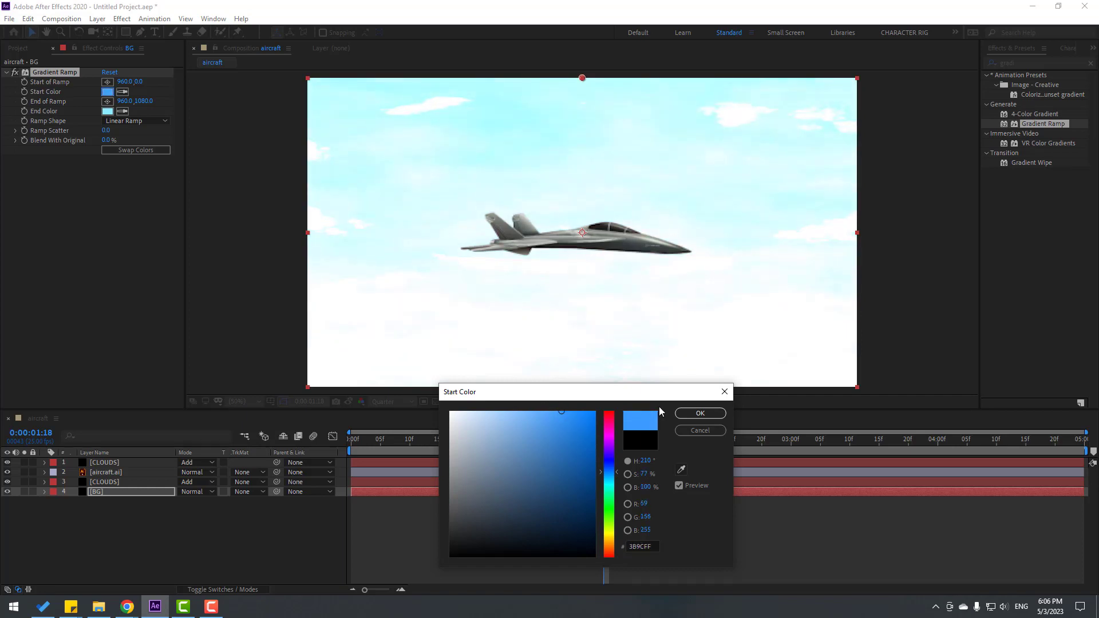
left_click(699, 413)
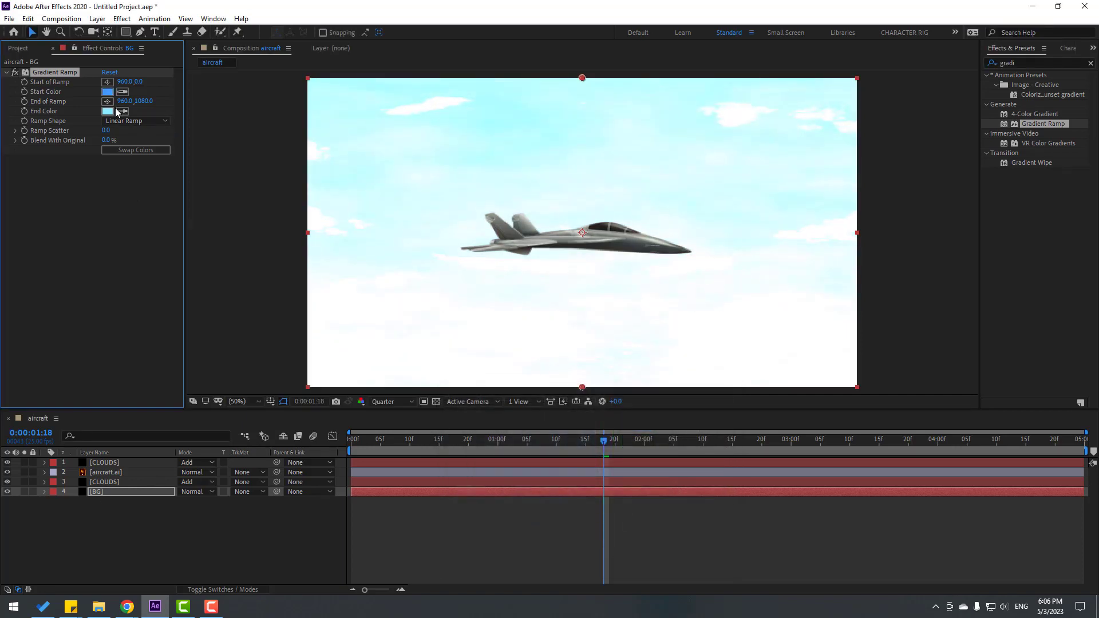
mouse_move(422, 450)
left_mouse_down()
mouse_move(361, 451)
mouse_move(422, 460)
left_mouse_up()
Compare the sky without the lower CLOUDS layer, then raise its Contrast to 99.
left_click(110, 483)
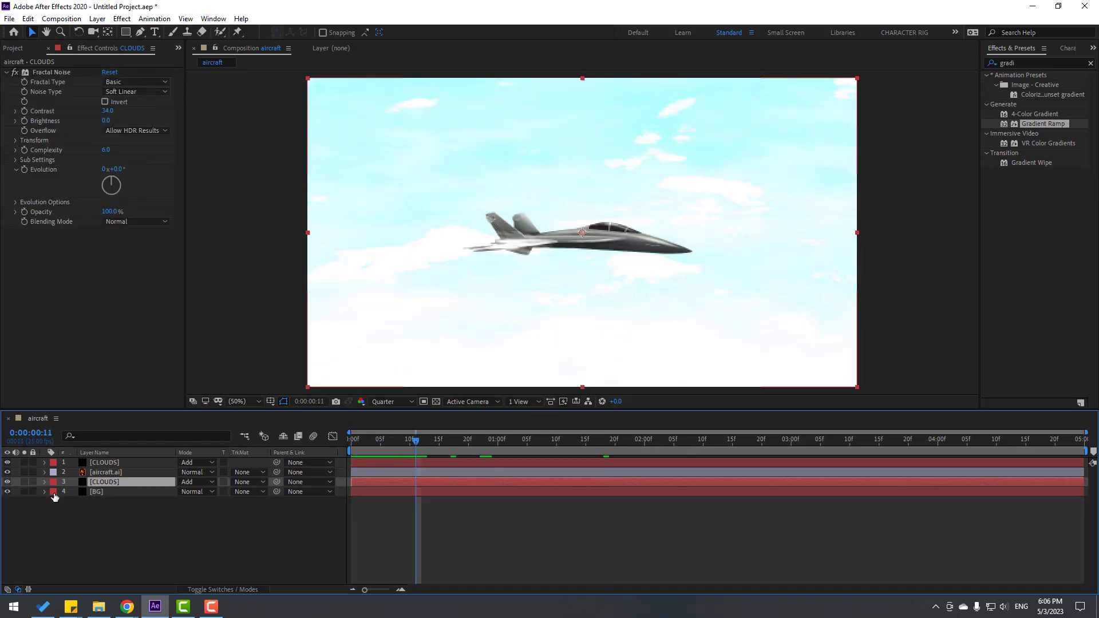
left_click(7, 481)
key("space")
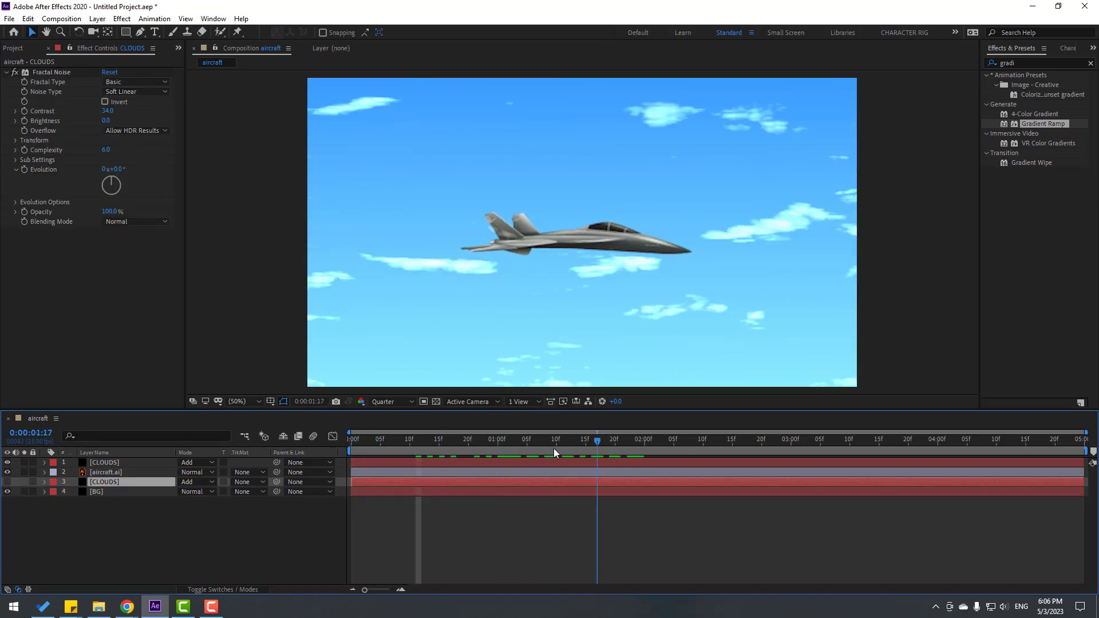
left_click(433, 440)
left_click(7, 482)
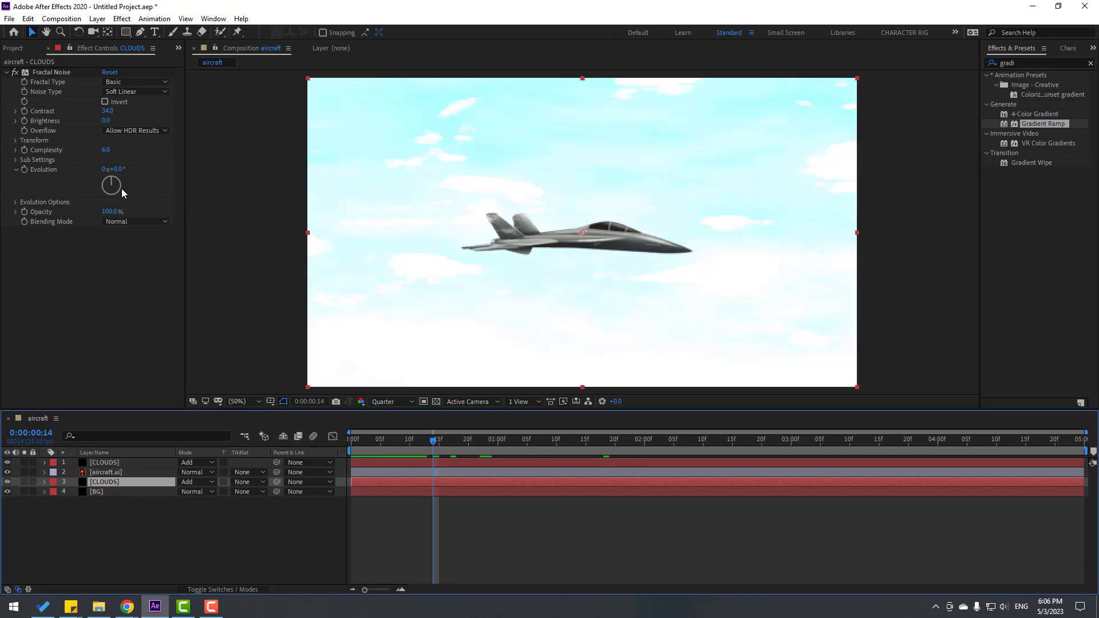
left_click_drag(106, 116, 145, 116)
left_click(97, 483)
Fade the lower CLOUDS layer to 23% opacity and preview.
key("t")
left_click_drag(183, 492, 137, 496)
left_click(163, 562)
key("space")
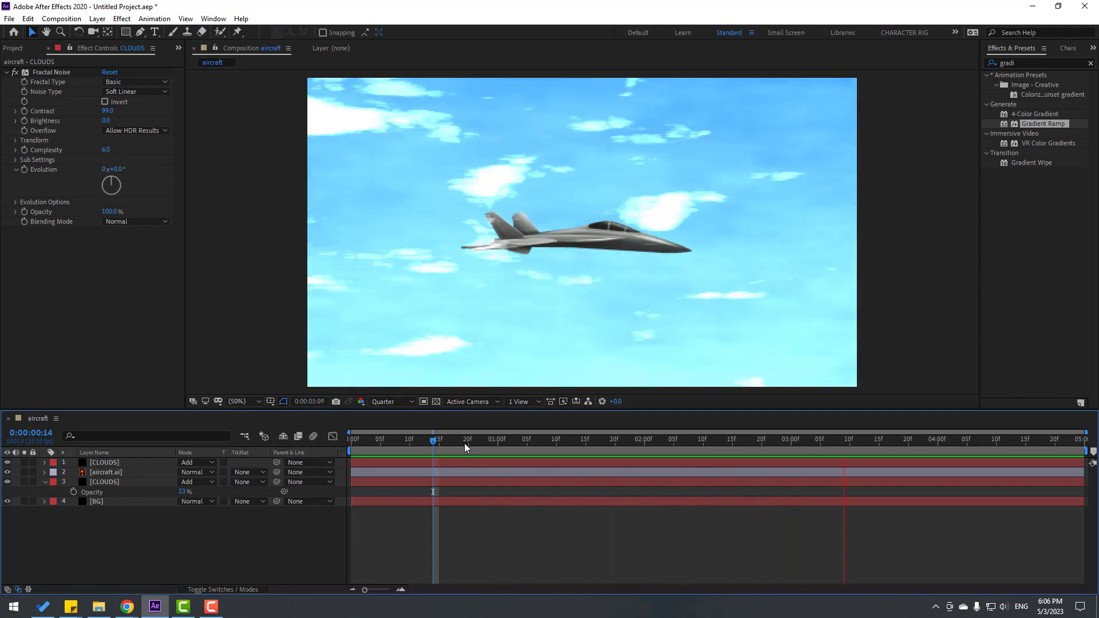
left_click(464, 442)
Apply Fast Box Blur at radius 6 with Repeat Edge Pixels to the soloed top CLOUDS layer.
left_click(1014, 64)
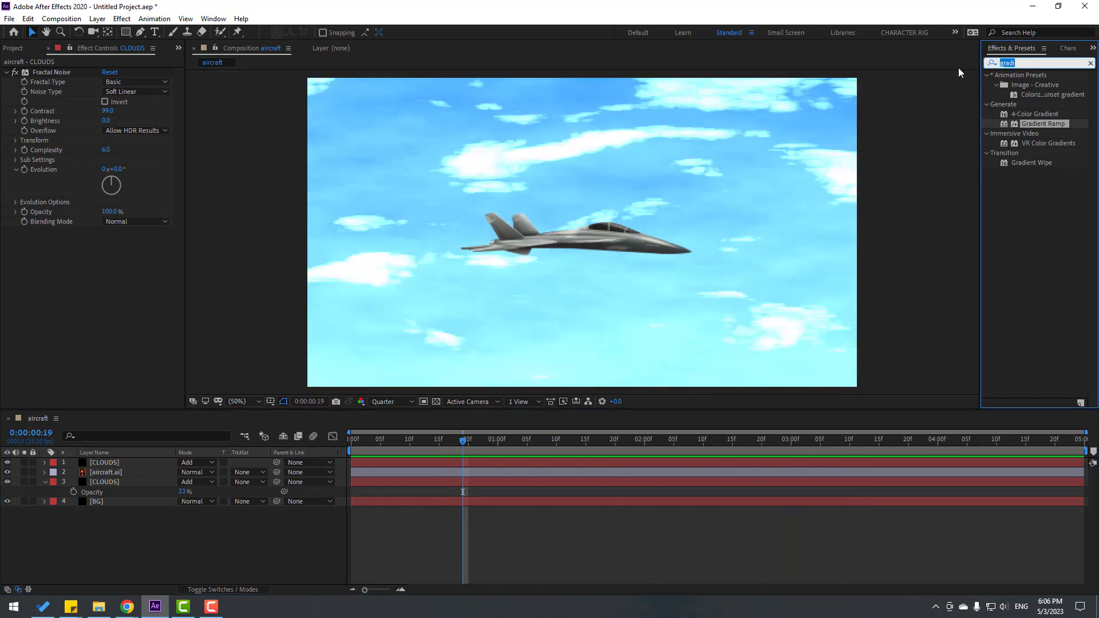
type("fast b")
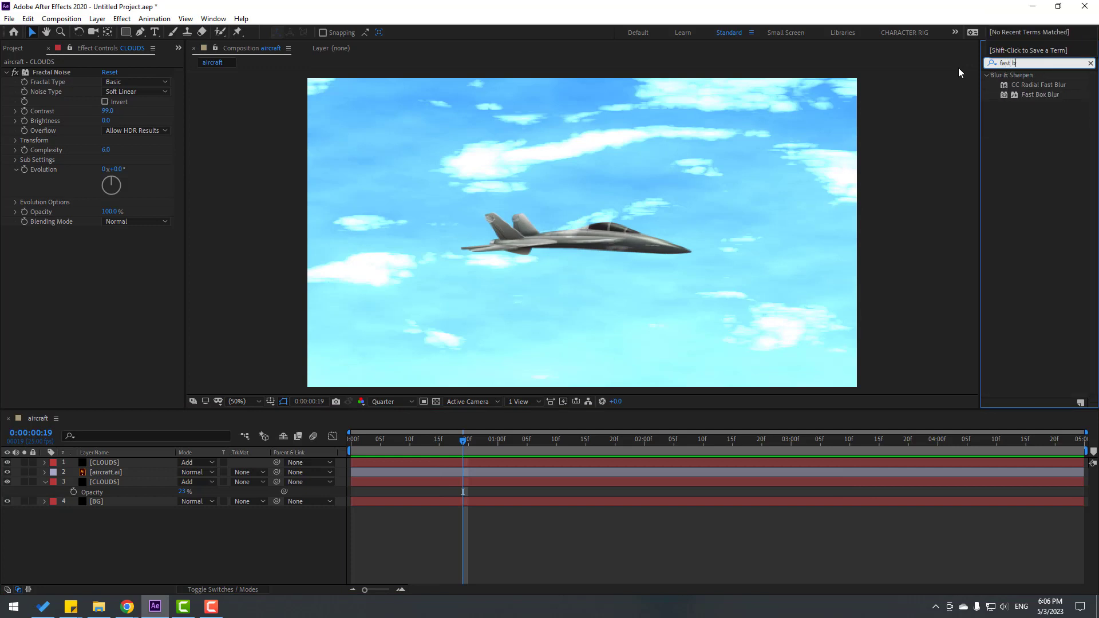
left_click_drag(1036, 97, 121, 466)
left_click(24, 462)
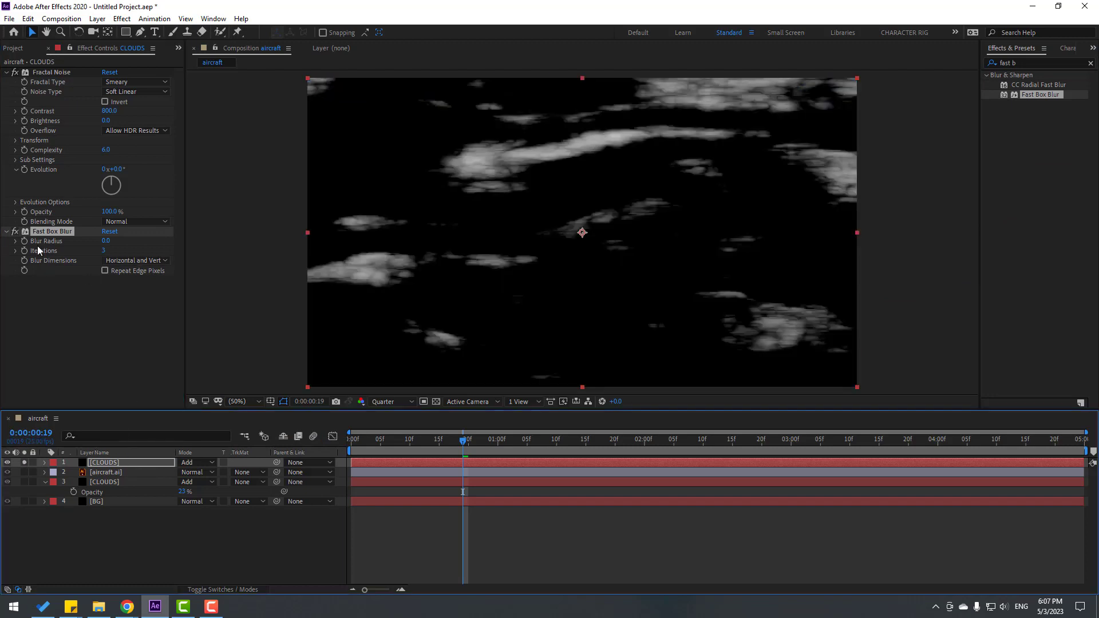
left_click_drag(105, 241, 110, 242)
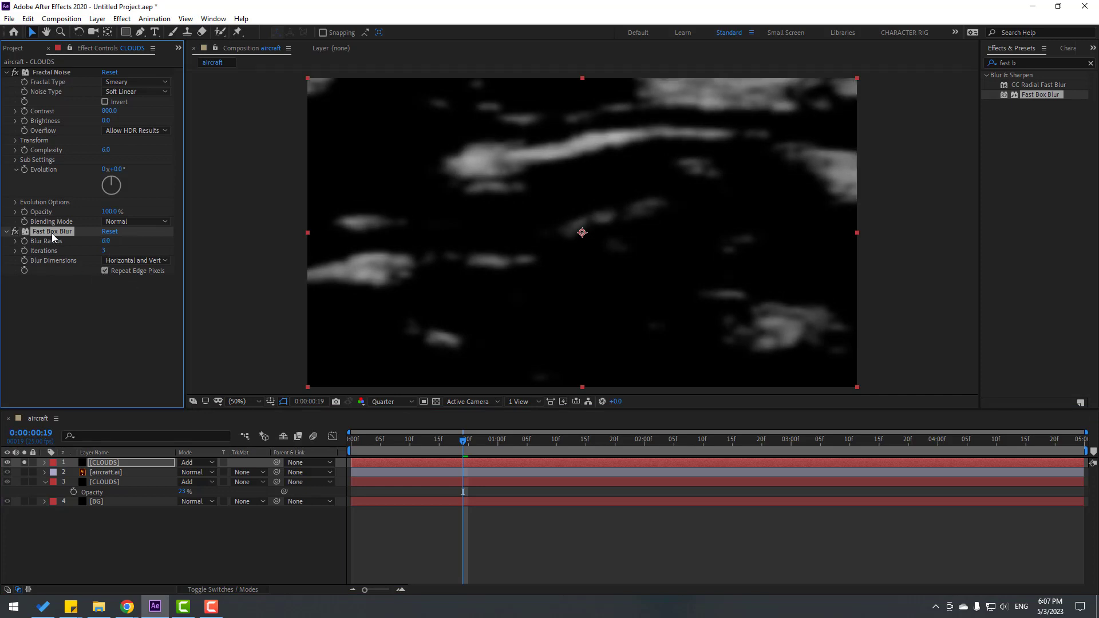
Paste the same blur onto the lower CLOUDS layer, unsolo, and preview the full scene.
left_click(108, 482)
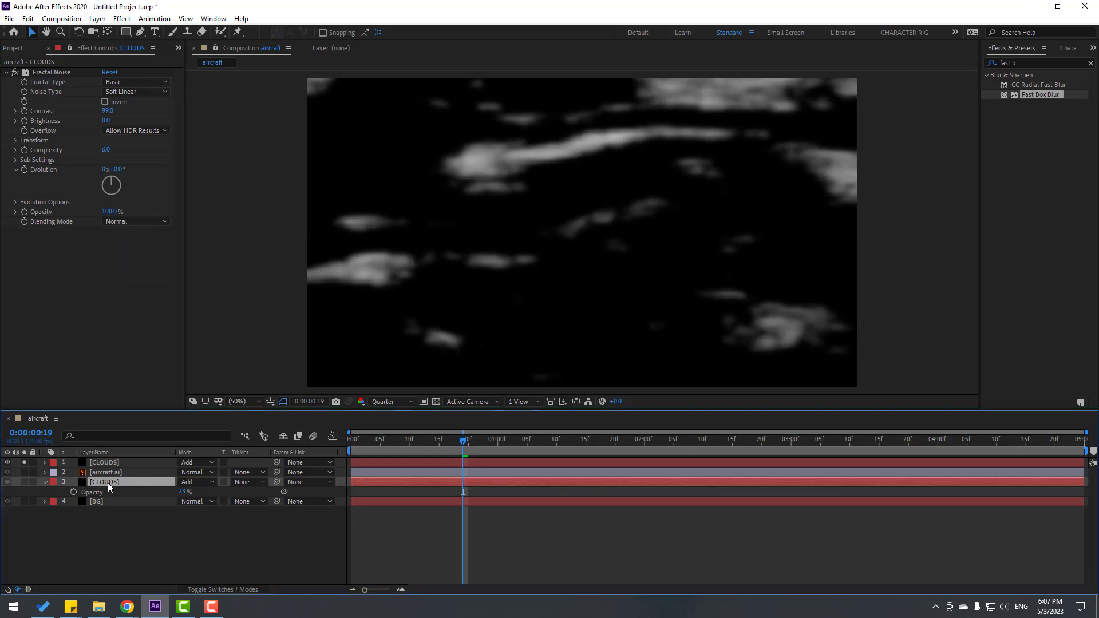
key("ctrl+v")
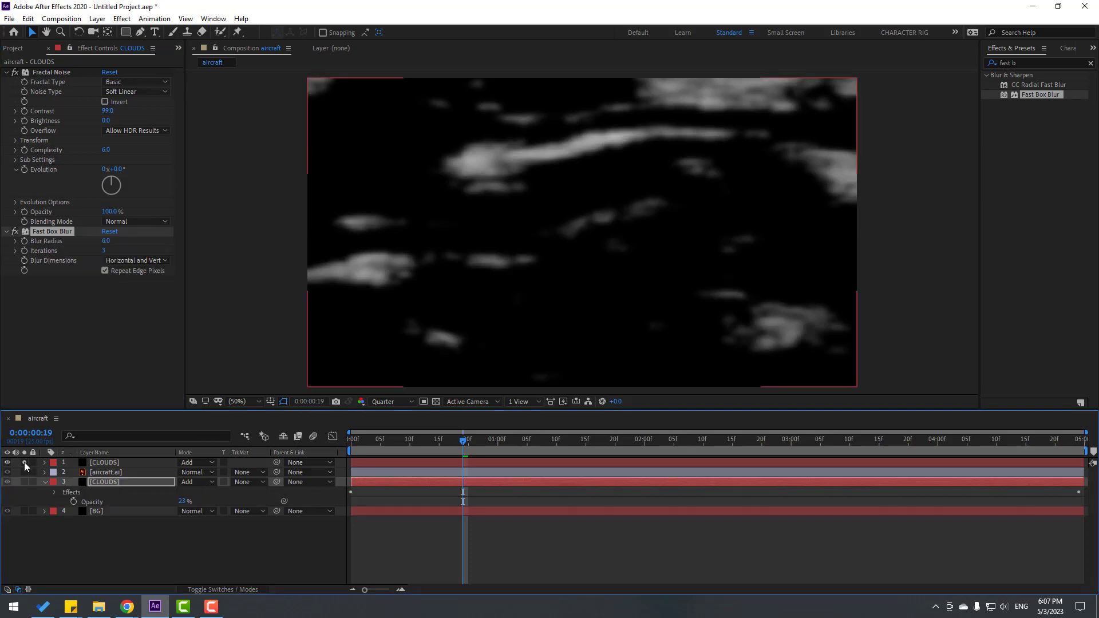
left_click(24, 463)
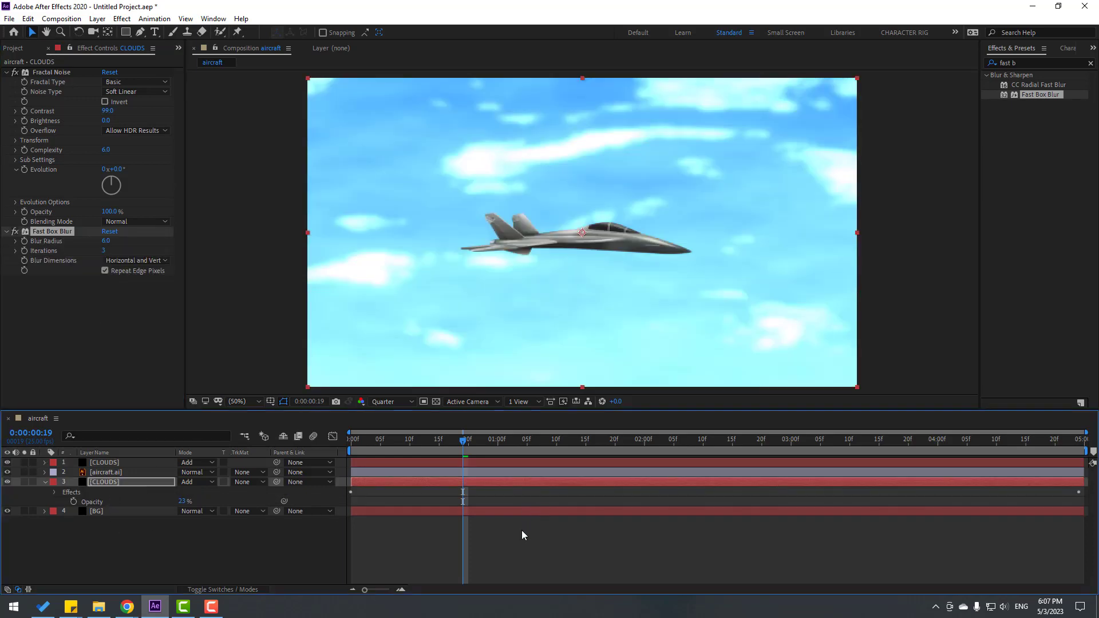
left_click(523, 530)
key("space")
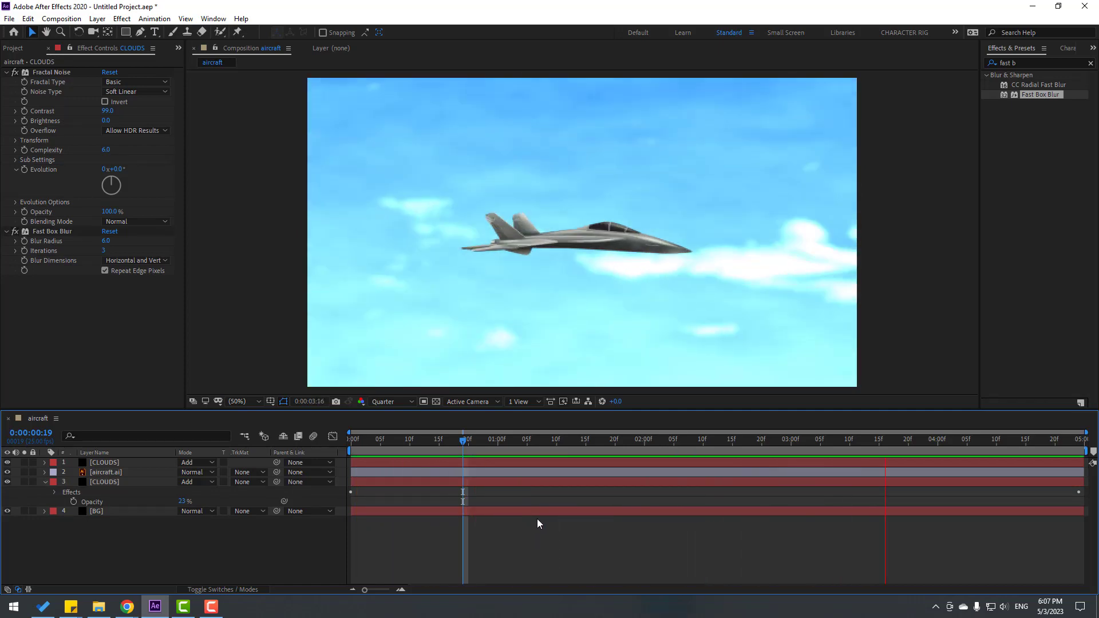
Enable the Motion Blur switch on the aircraft.ai and CLOUDS layers and preview the result.
left_click(100, 473)
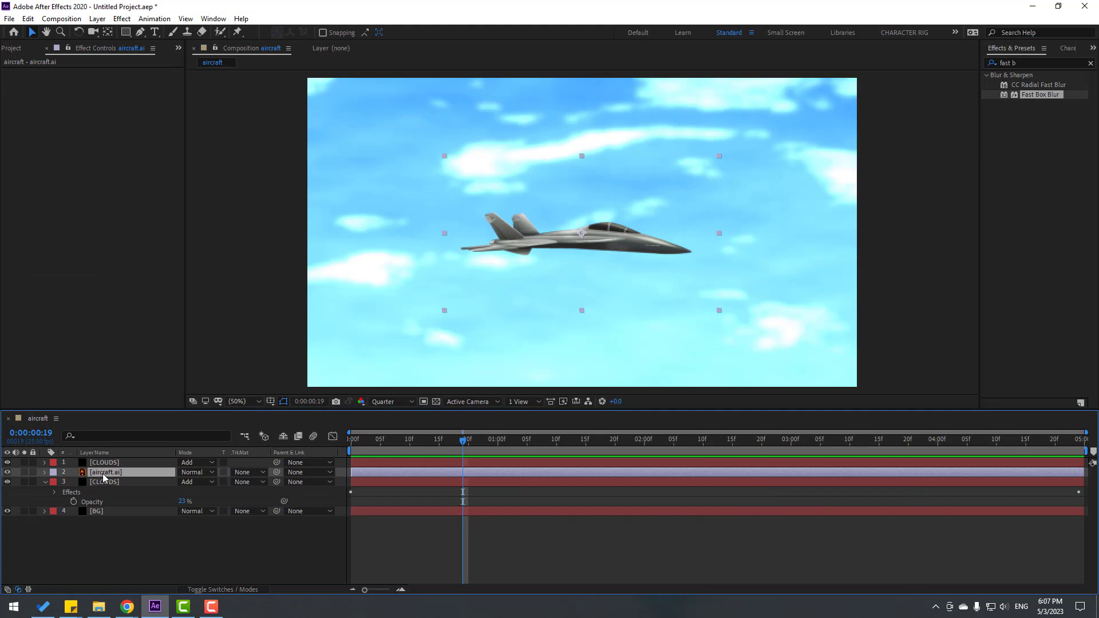
left_click(206, 590)
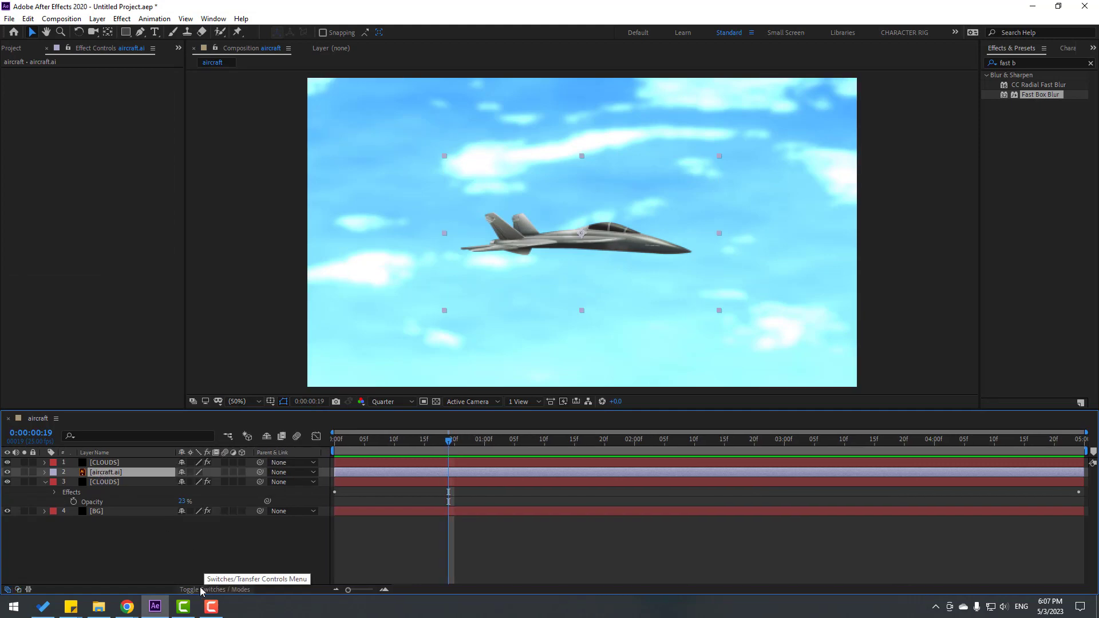
left_click(224, 472)
left_click(224, 462)
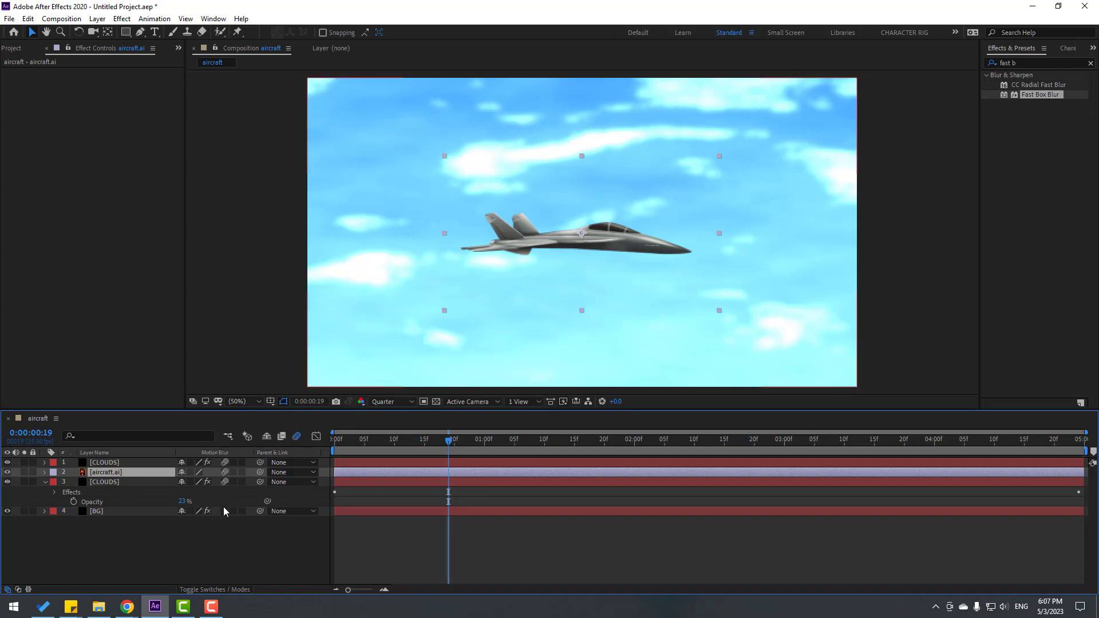
left_click(219, 547)
key("space")
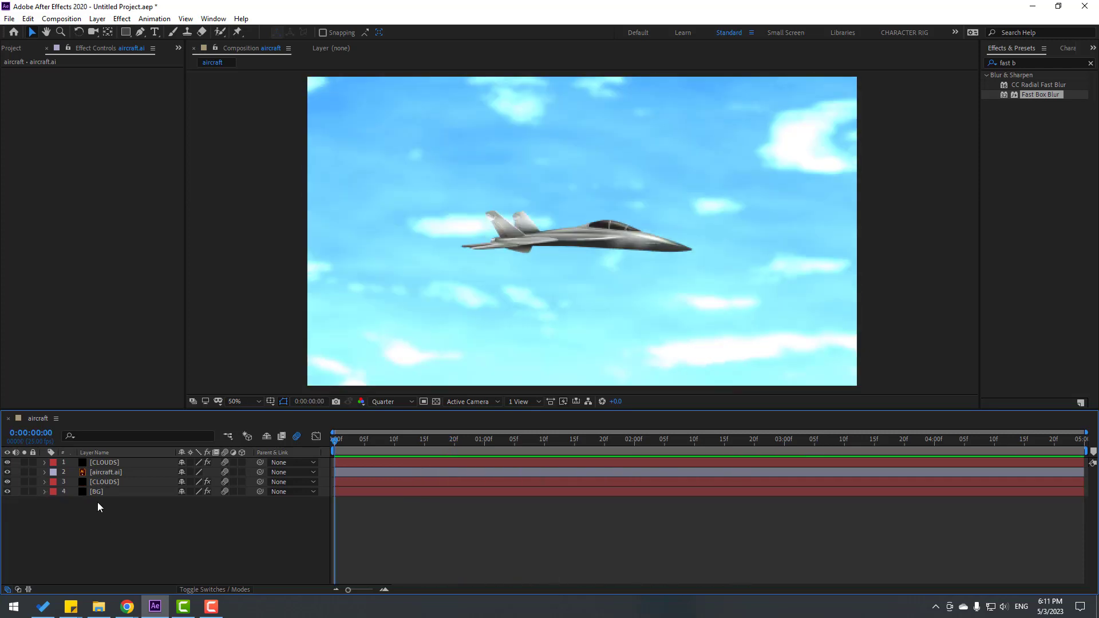
Keyframe the jet's Scale: 61% at 1:14, 52% at 2:20, and 68% at the end.
left_click(101, 473)
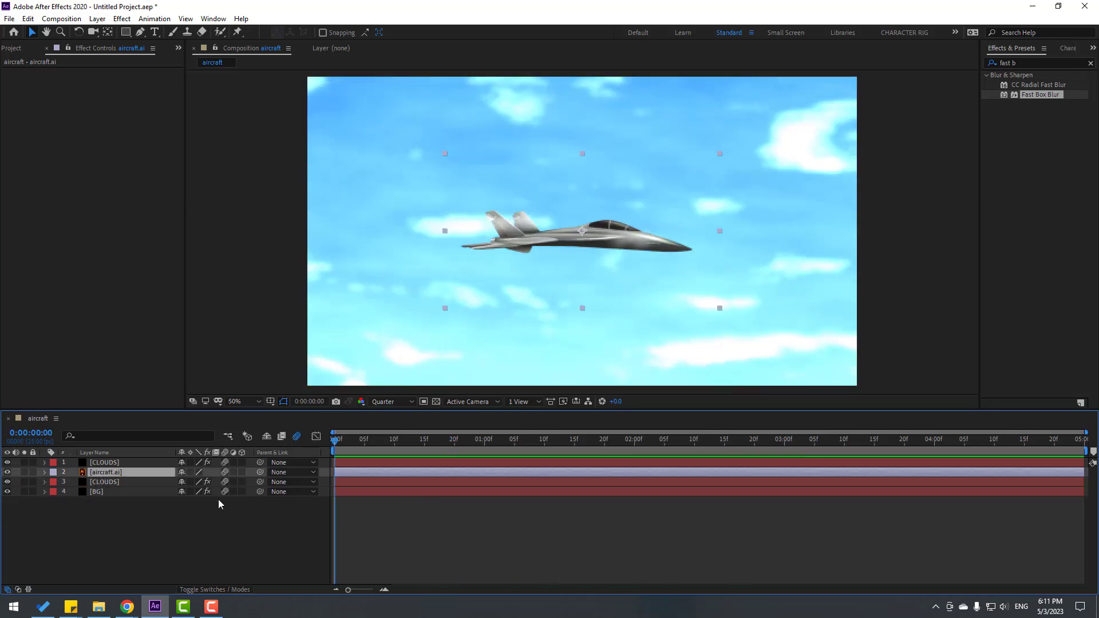
key("s")
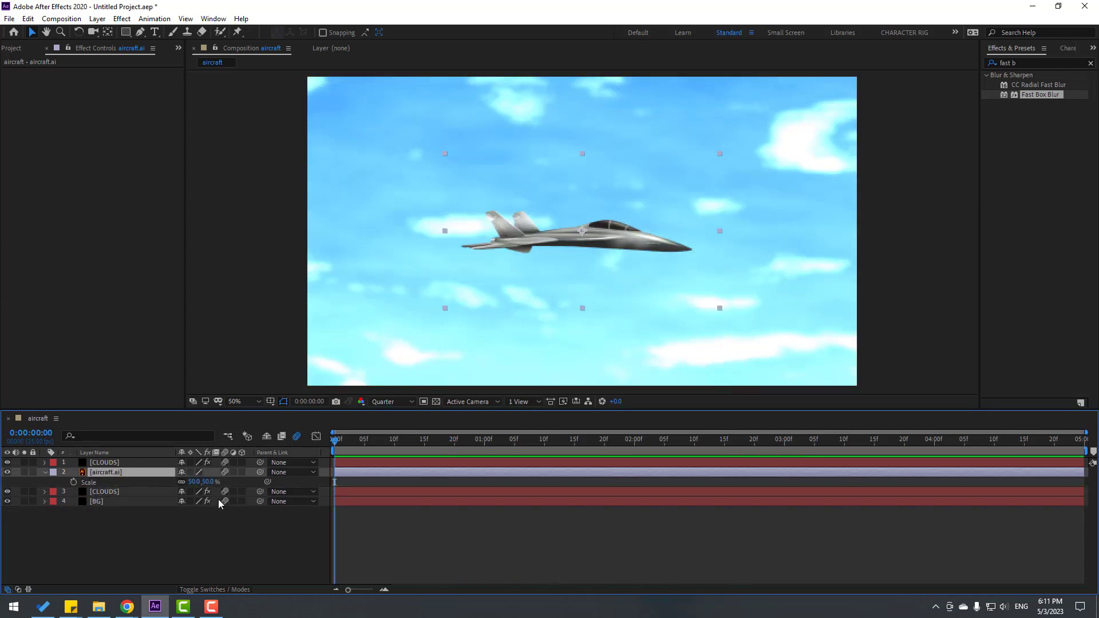
left_click(73, 482)
left_click_drag(383, 441, 568, 441)
left_click_drag(195, 482, 202, 483)
left_click_drag(651, 453, 754, 449)
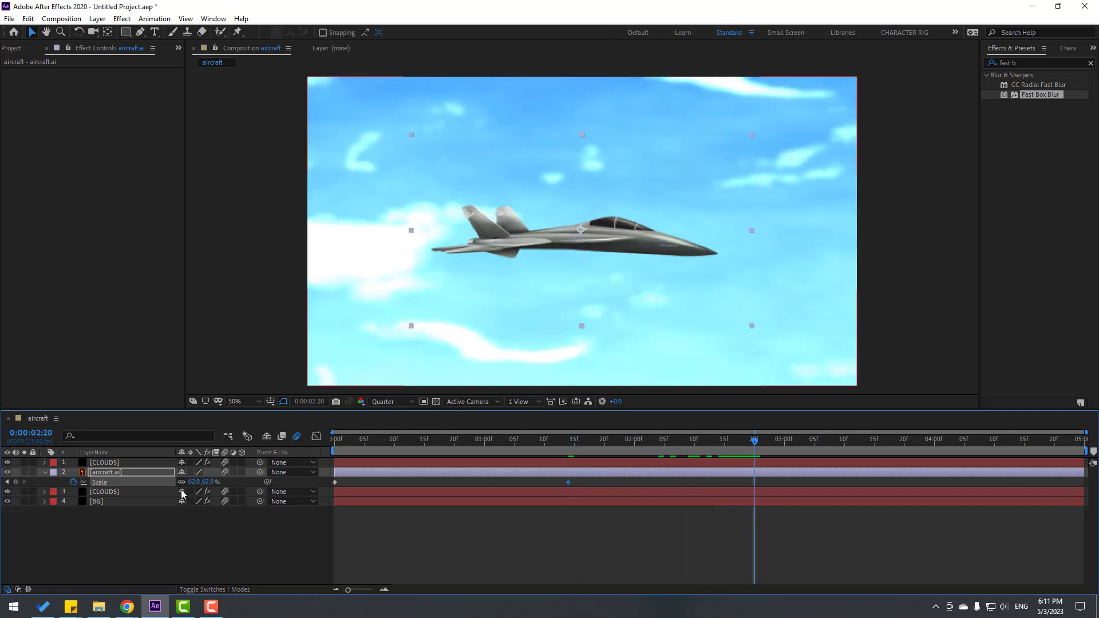
left_click_drag(193, 482, 179, 482)
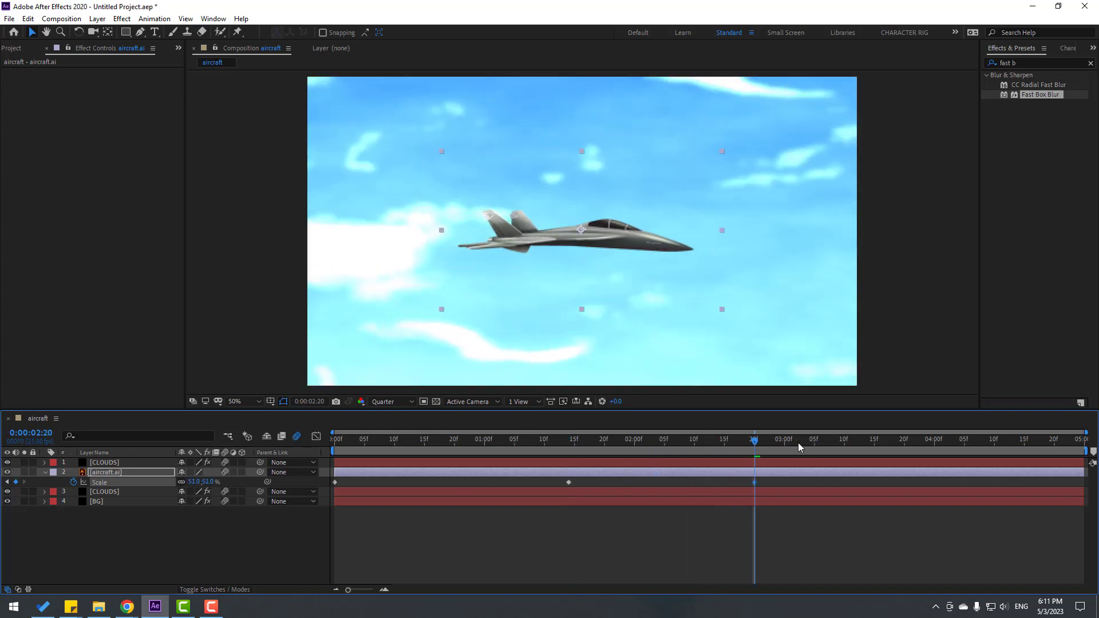
key("space")
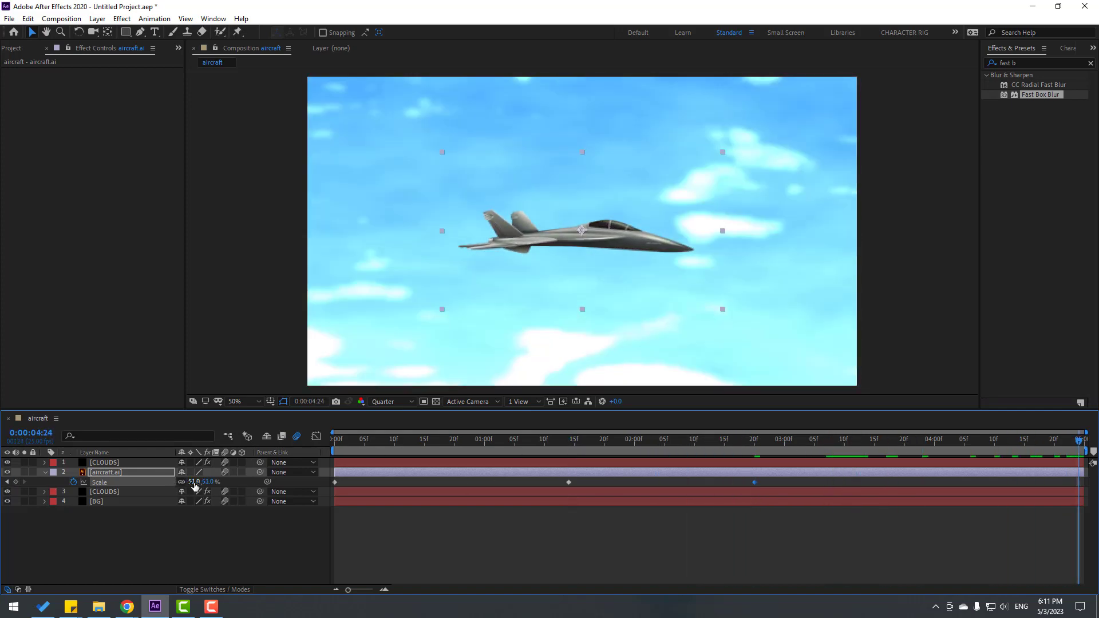
left_click_drag(194, 481, 212, 482)
Preview the jet's scaling animation from the start.
left_click(637, 538)
key("space")
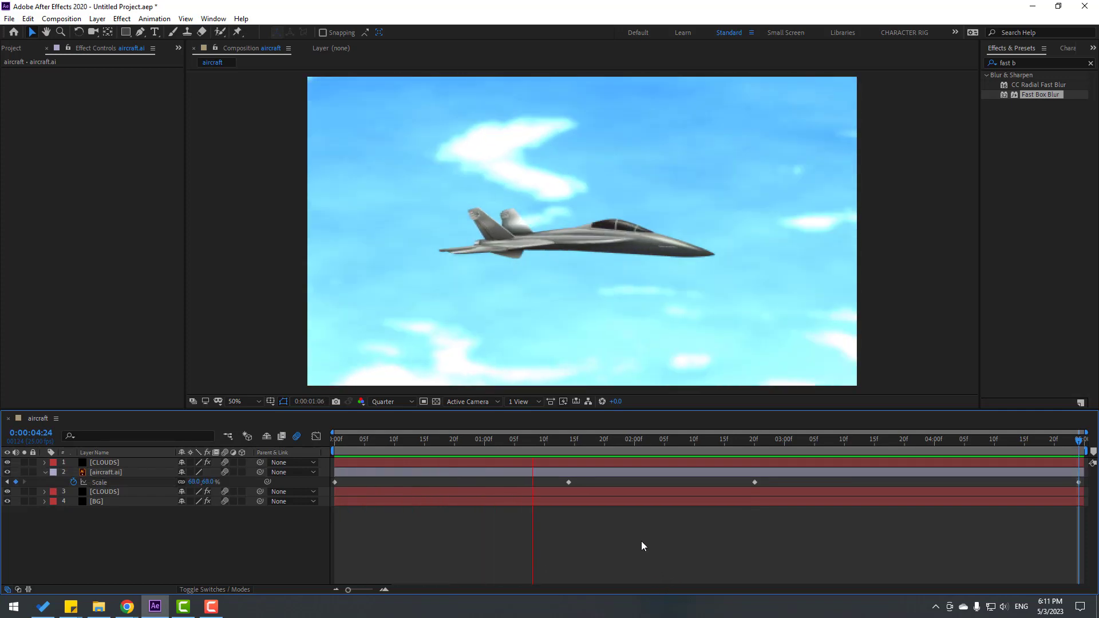
left_click(303, 480)
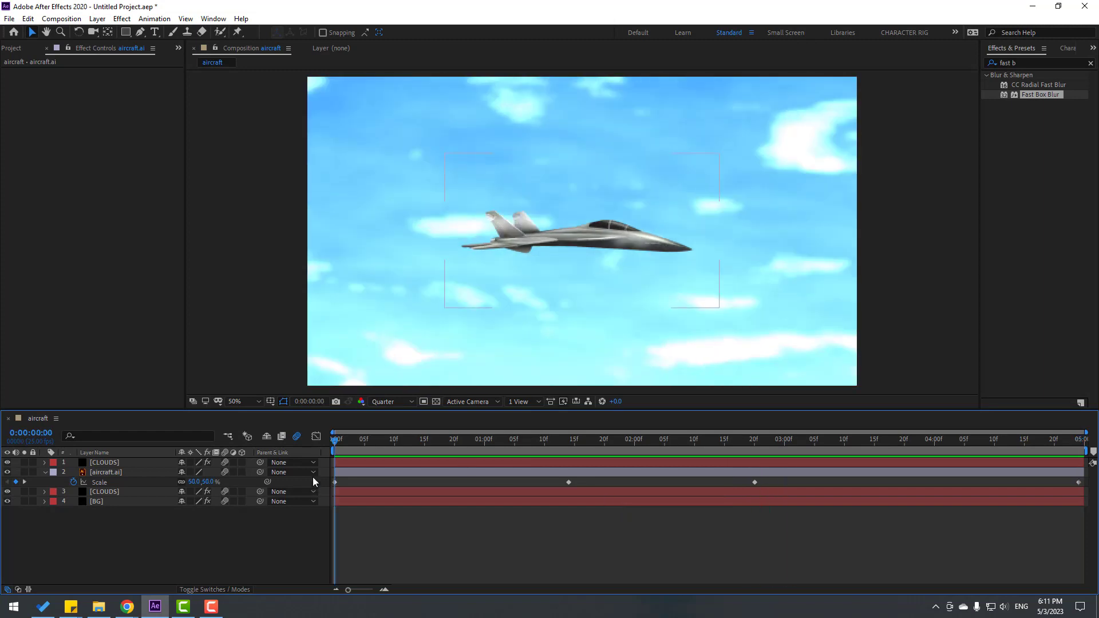
Add the jet's Rotation property and keyframe it at -0.5° on frame 0.
left_click(114, 473)
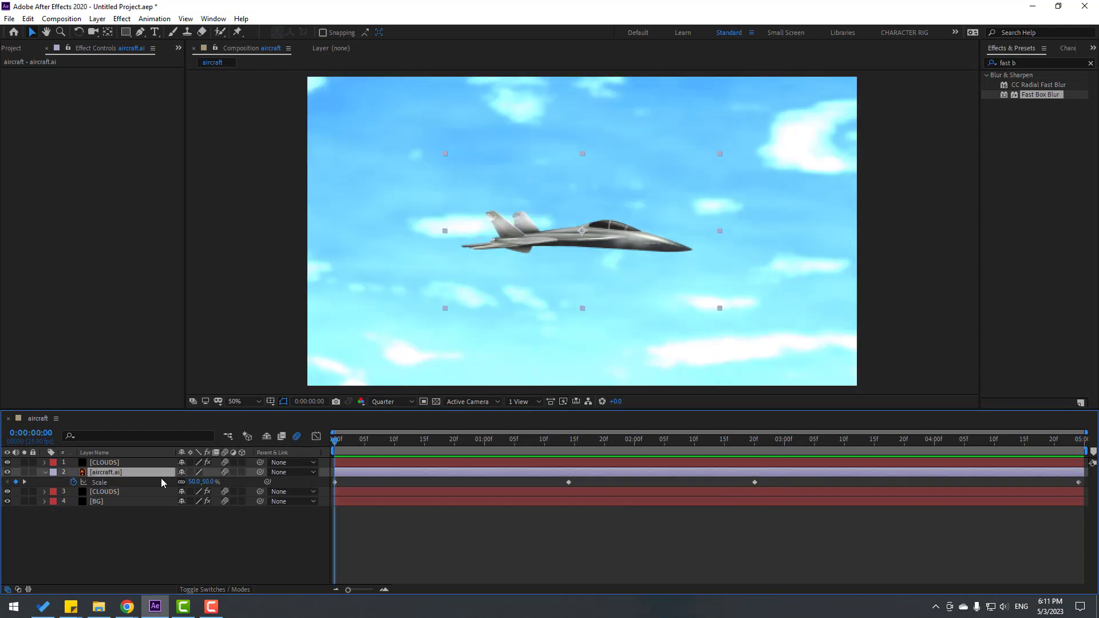
key("shift+r")
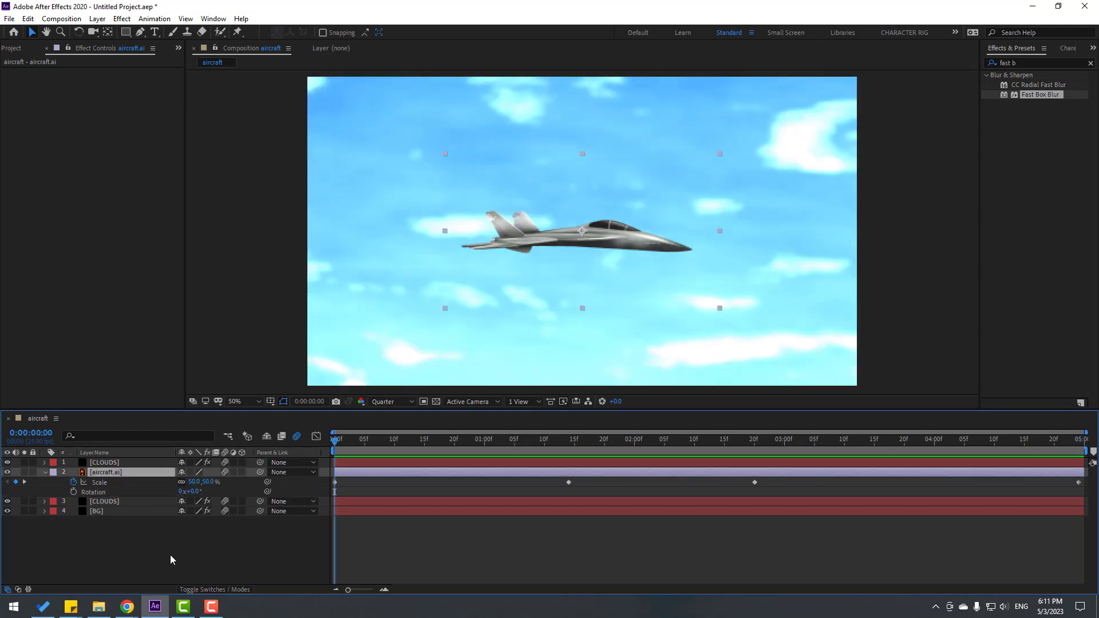
left_click(74, 492)
left_click(195, 492)
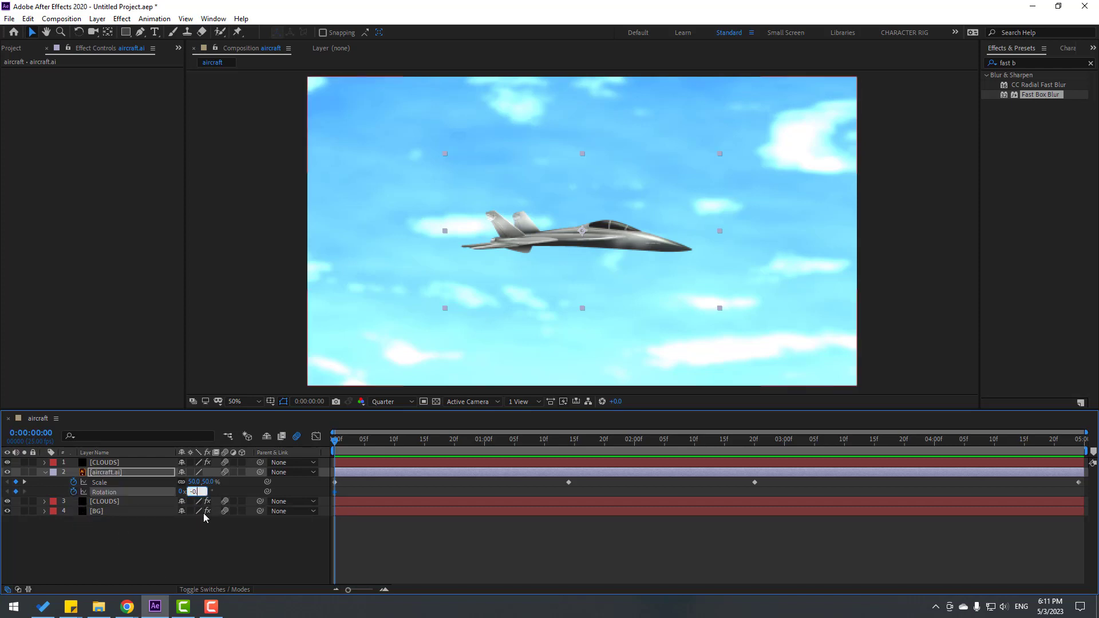
key("Return")
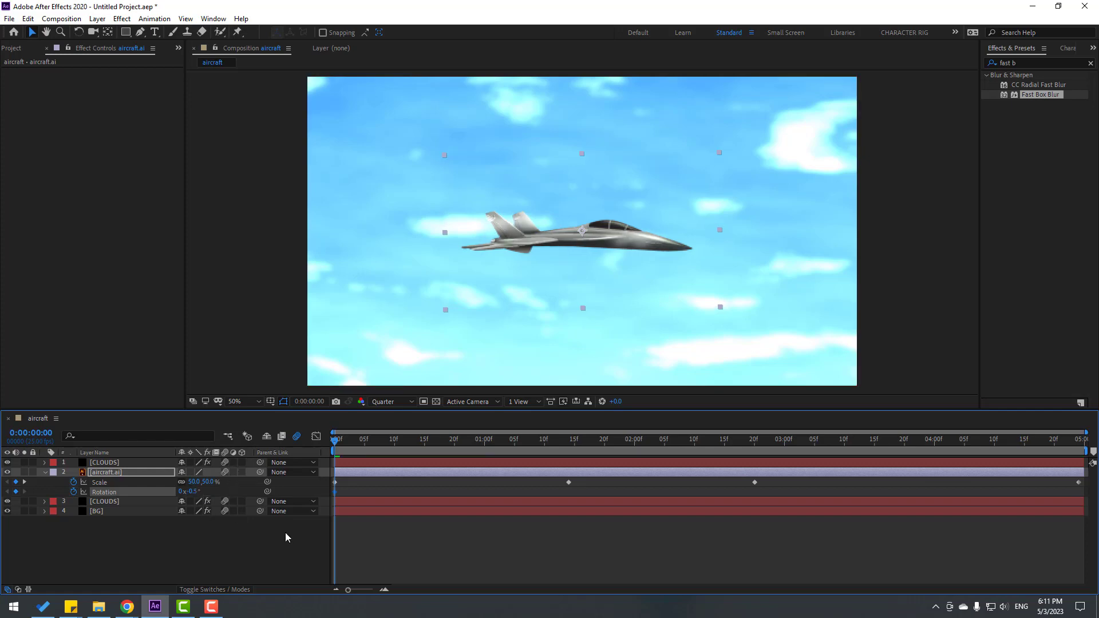
Move ahead six frames (+6) and set Rotation to +0.5° at frame 6.
left_click(311, 403)
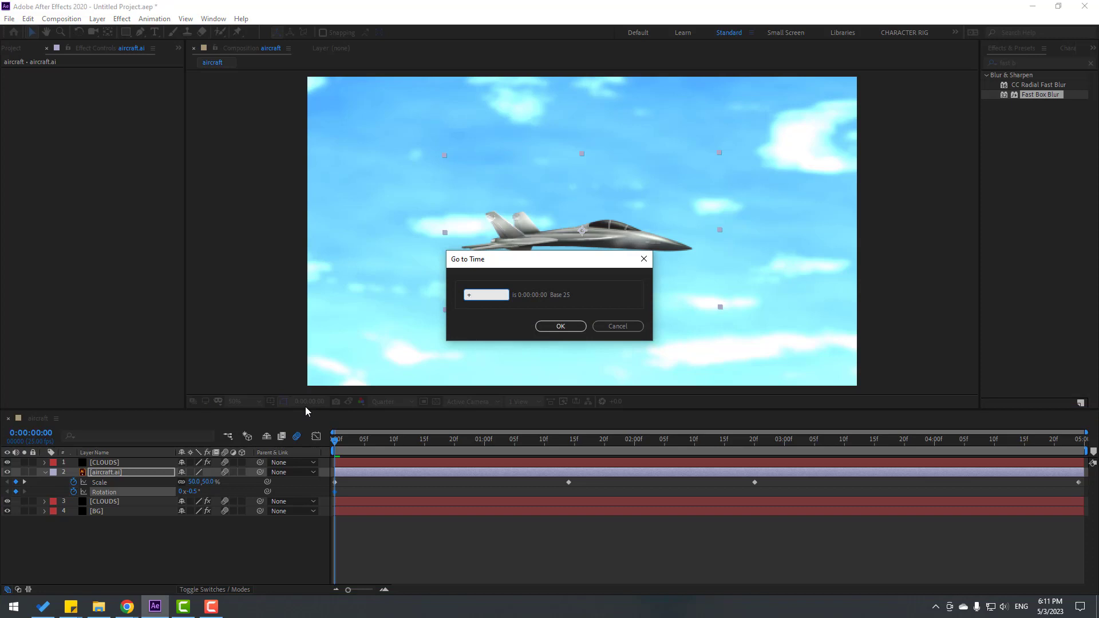
type("+6")
left_click(560, 326)
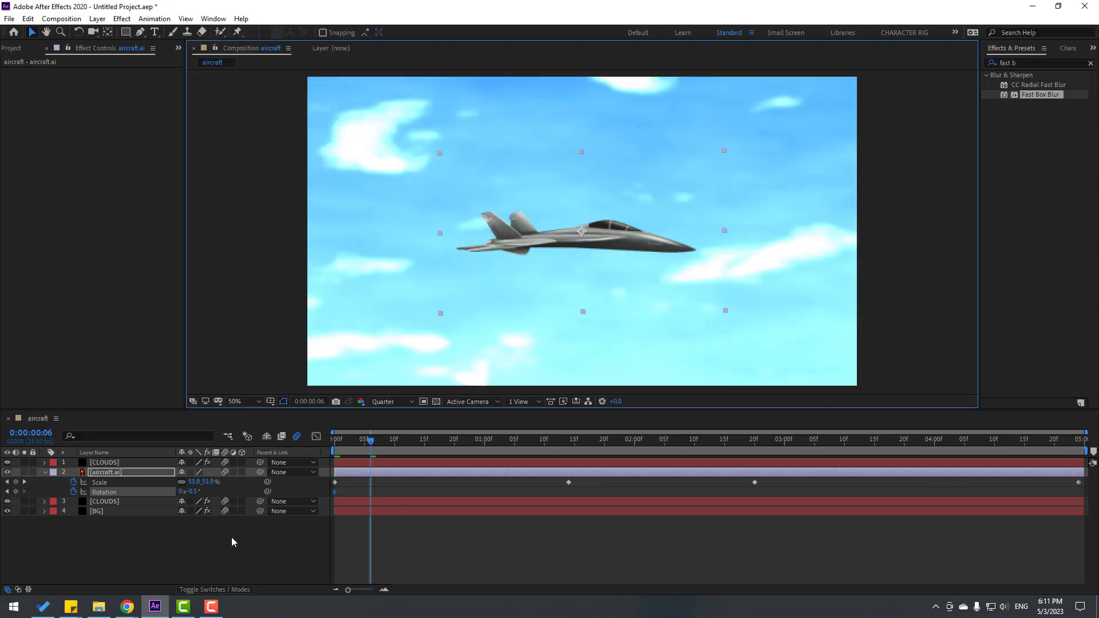
left_click(204, 516)
left_click(195, 491)
type("0.5")
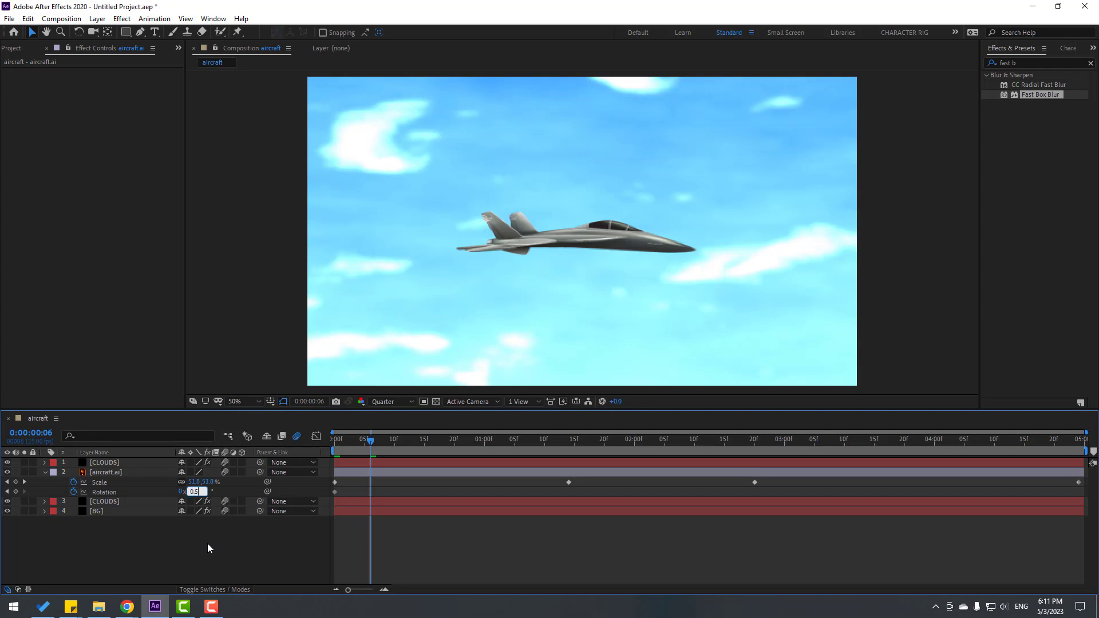
key("Return")
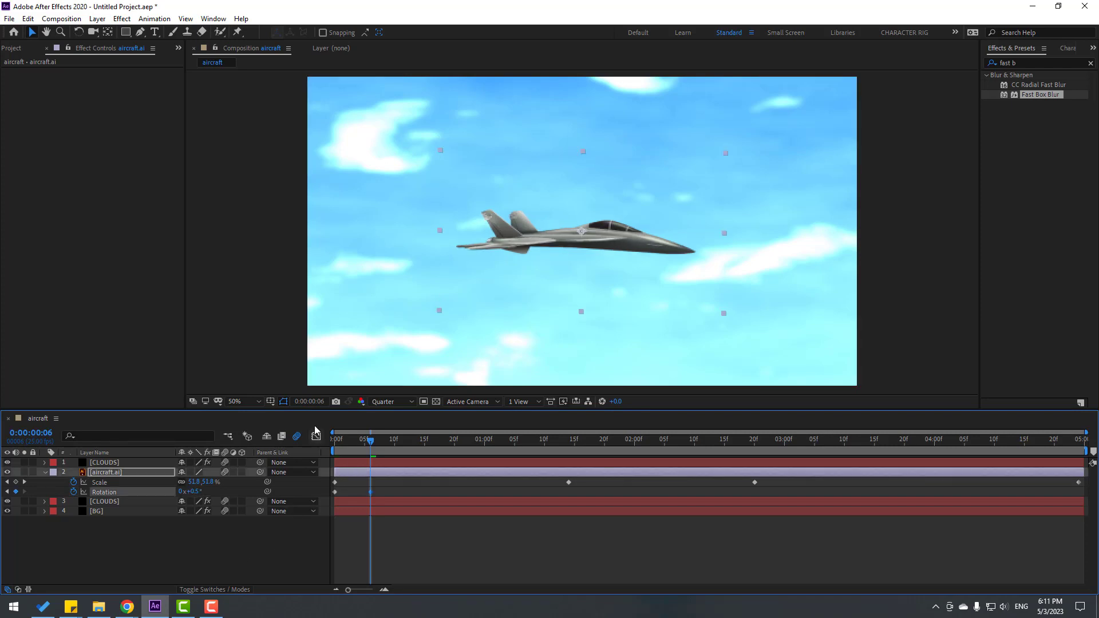
Copy the first -0.5° keyframe to frame 12 and select all three rotation keyframes.
left_click(310, 403)
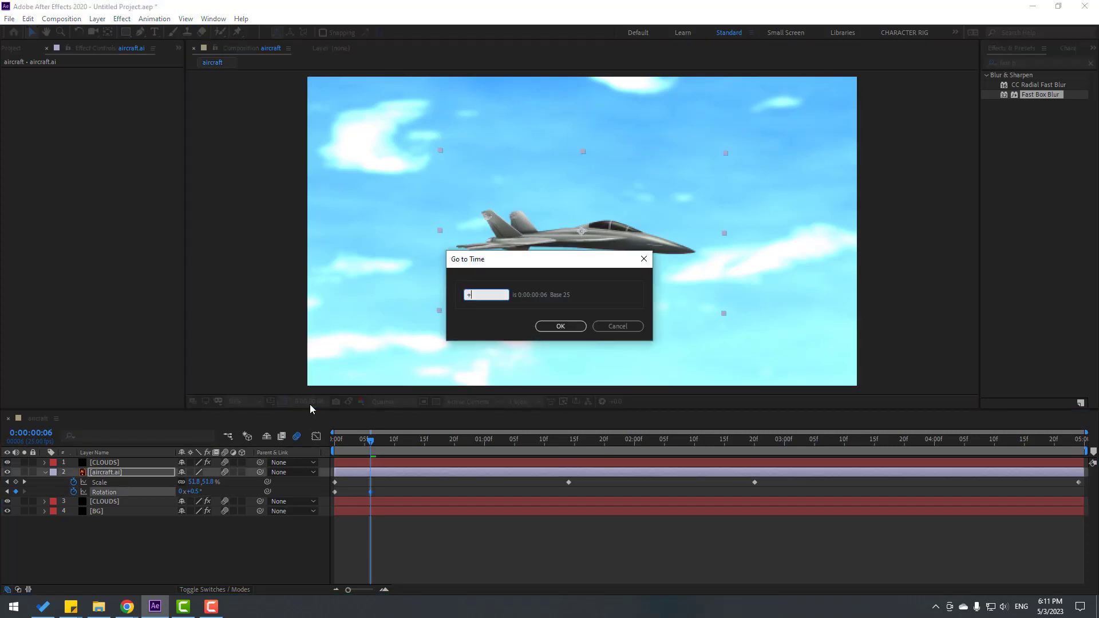
key("Return")
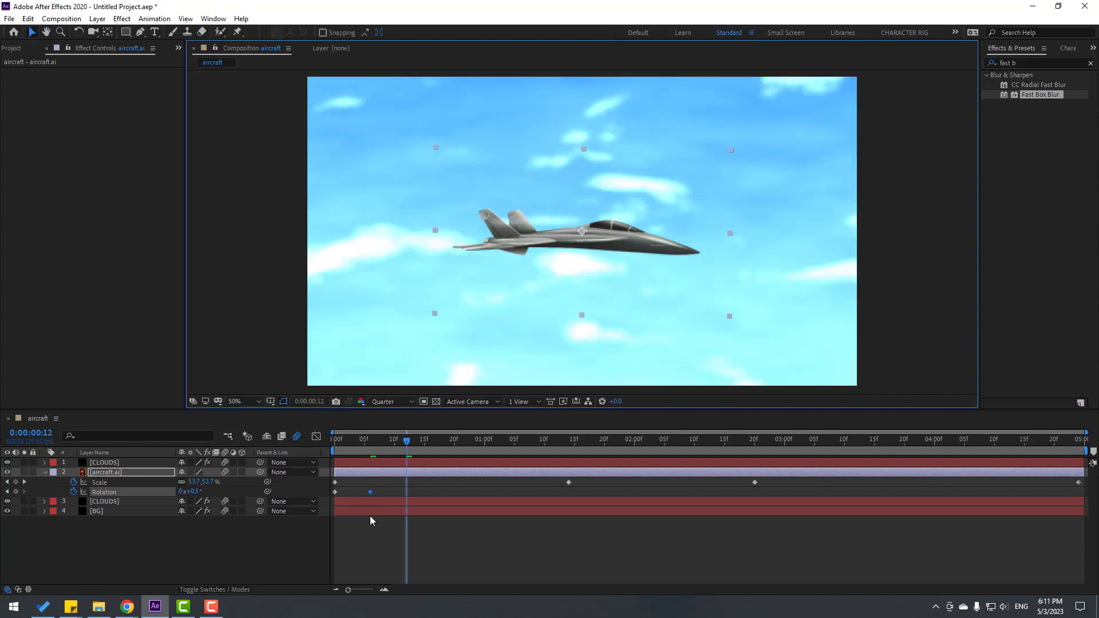
left_click(336, 491)
key("ctrl+c")
key("ctrl+v")
left_click_drag(415, 489, 330, 496)
Apply Easy Ease to the jet's three rotation keyframes.
right_click(335, 492)
mouse_move(368, 483)
left_click(504, 521)
left_click(459, 558)
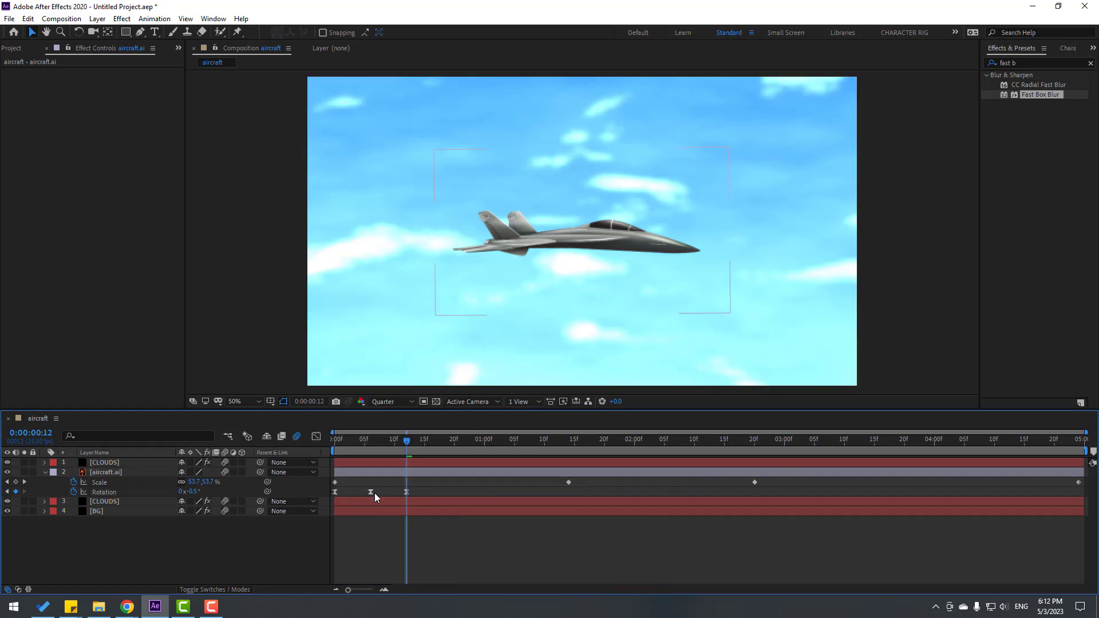
Add a cycling loopOutDuration expression to the jet's Rotation.
left_click(74, 492, "alt")
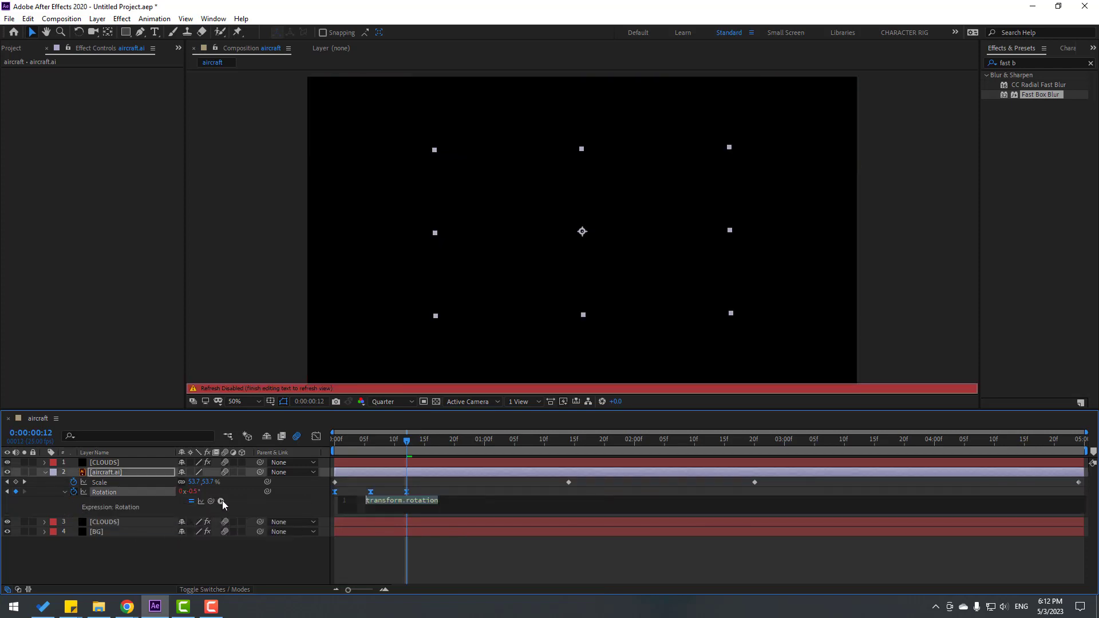
left_click(221, 501)
mouse_move(274, 432)
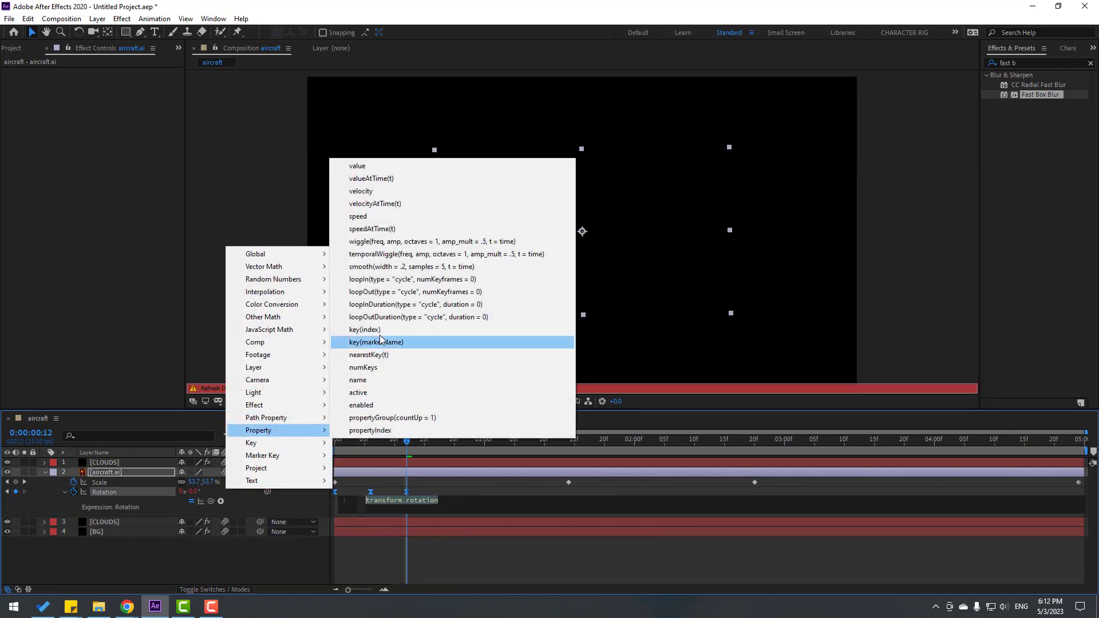
left_click(432, 318)
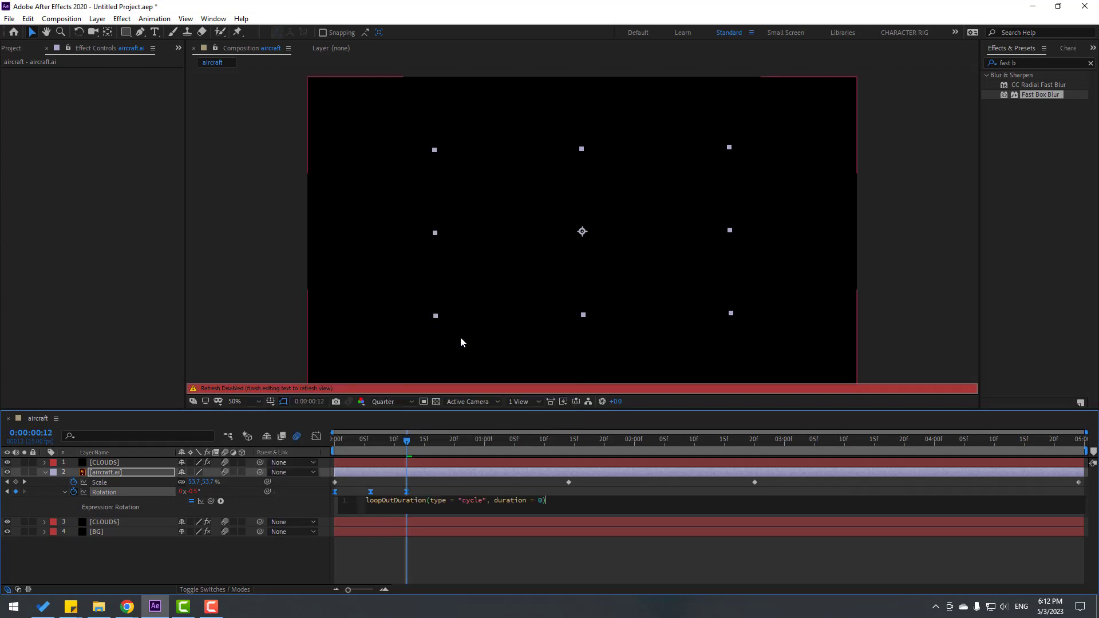
left_click(510, 565)
Preview the finished jet animation and collapse the aircraft.ai layer's properties.
key("space")
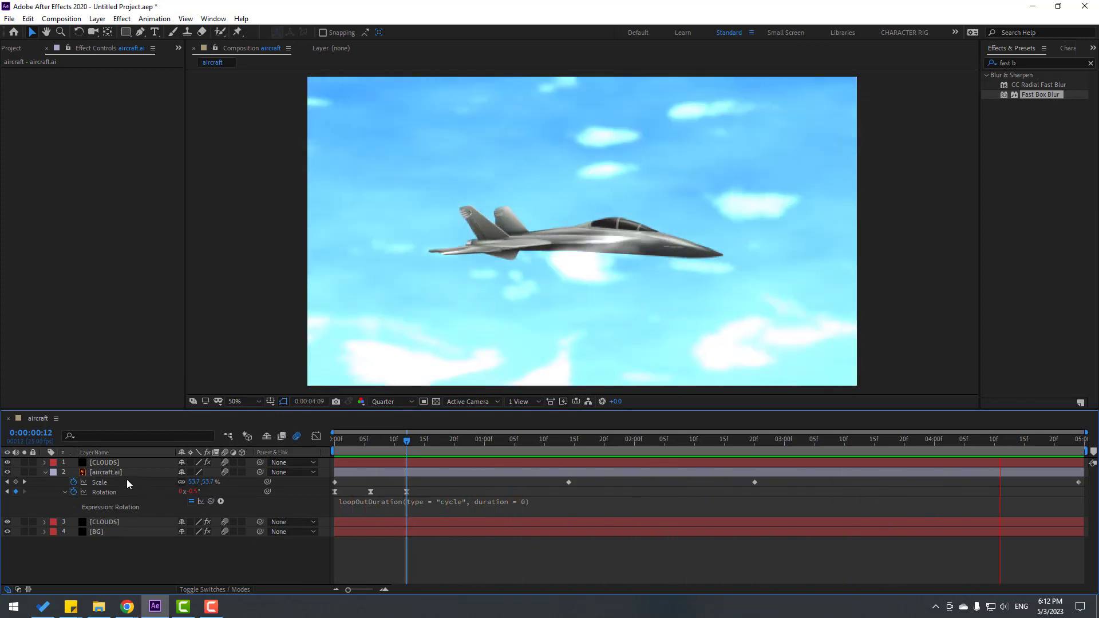
left_click(44, 472)
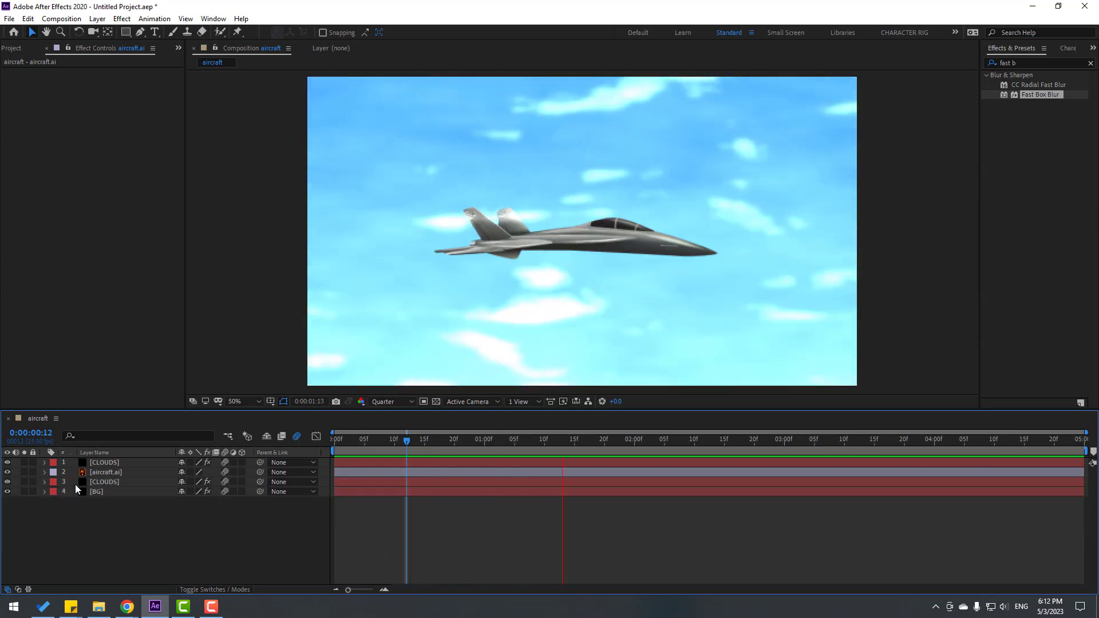